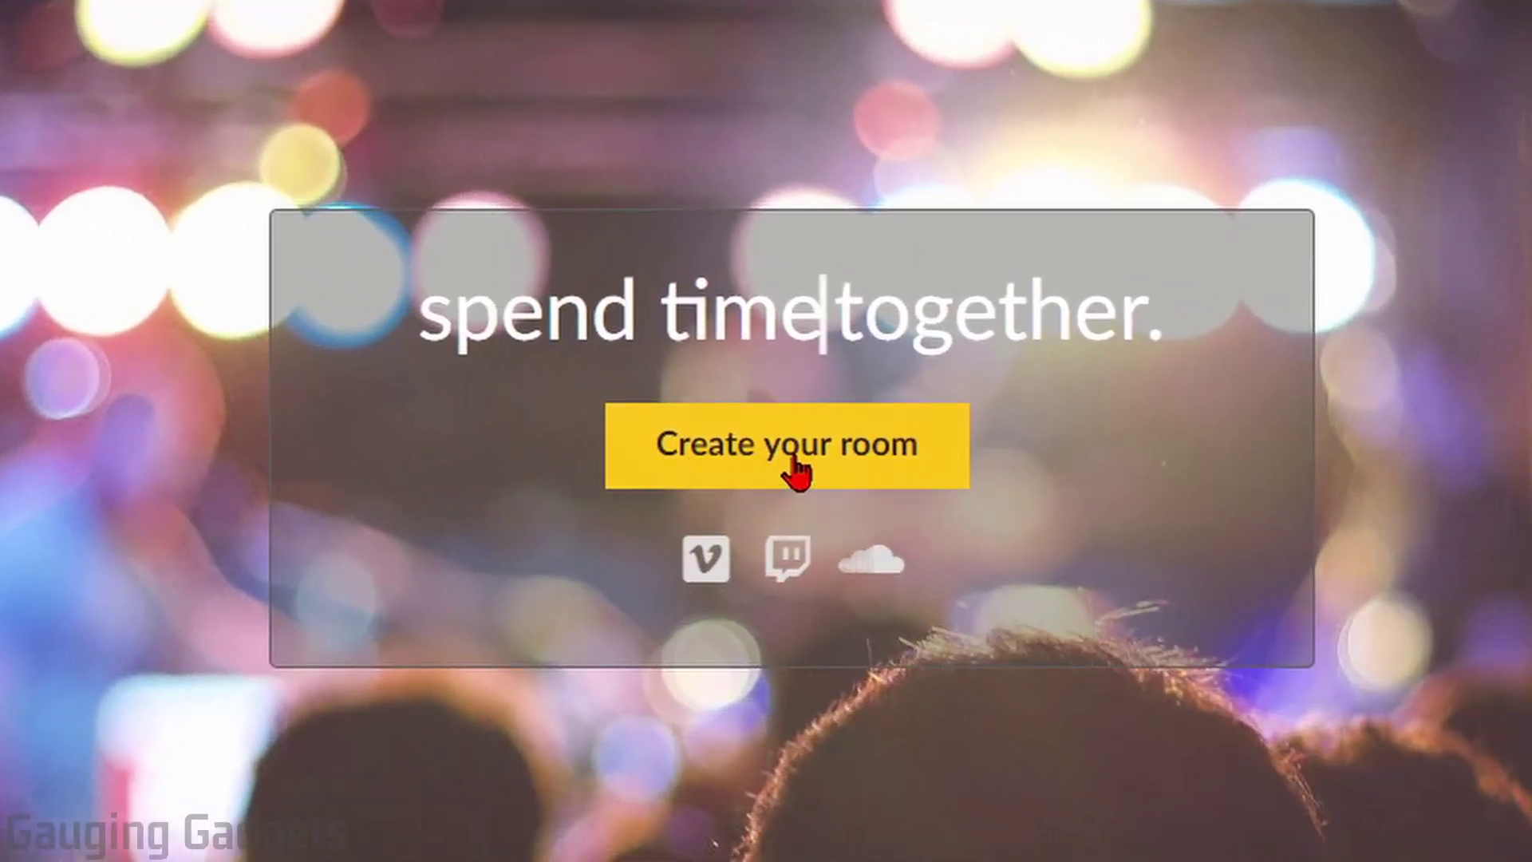
Create a new room and scroll through the suggested video grid and back up.
click(794, 462)
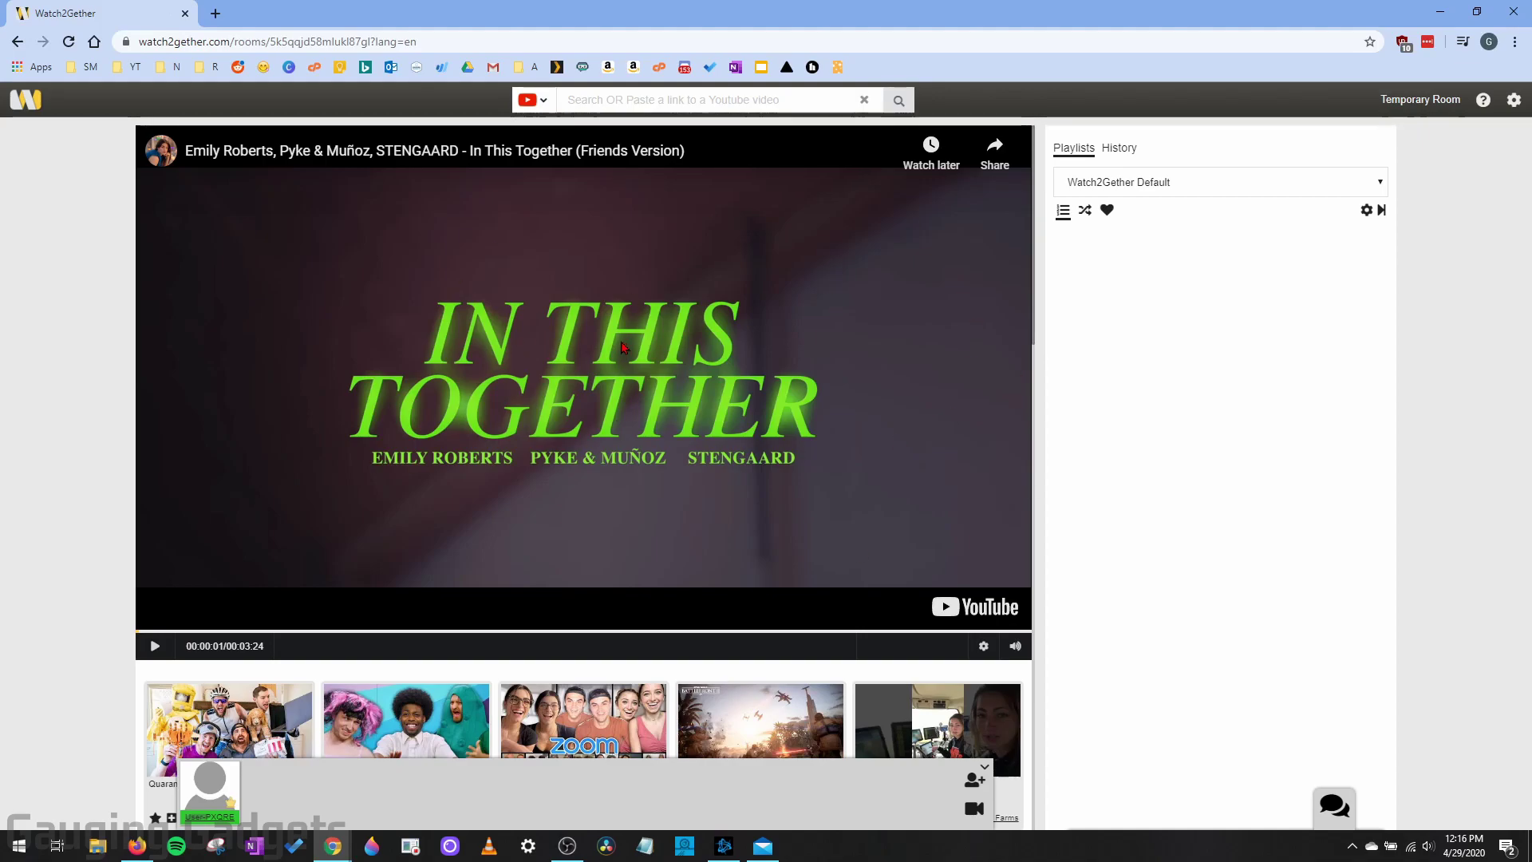
scroll(519, 479, down, 10)
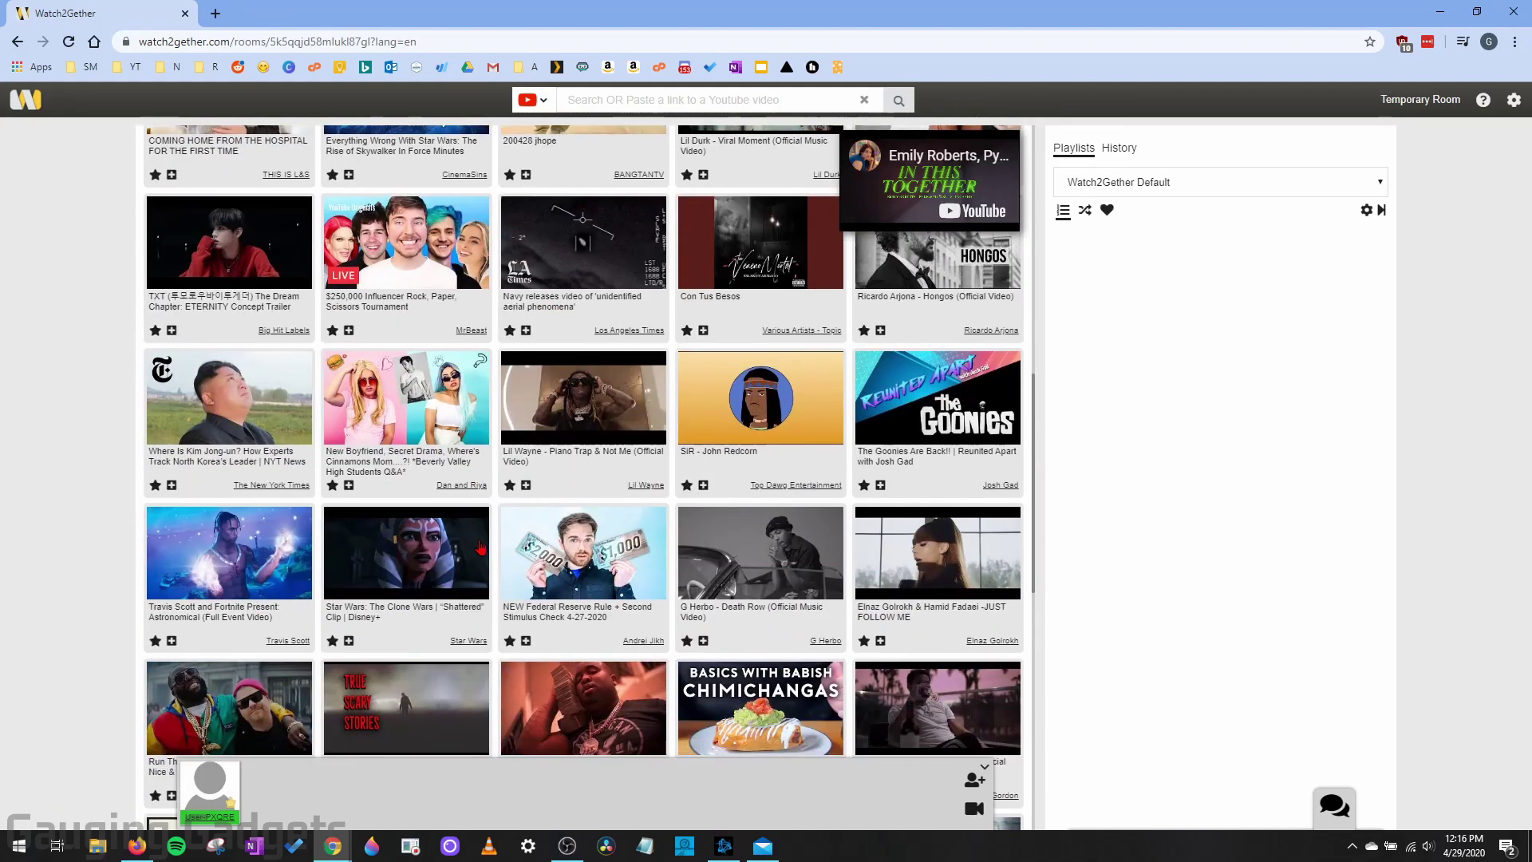
scroll(486, 543, up, 10)
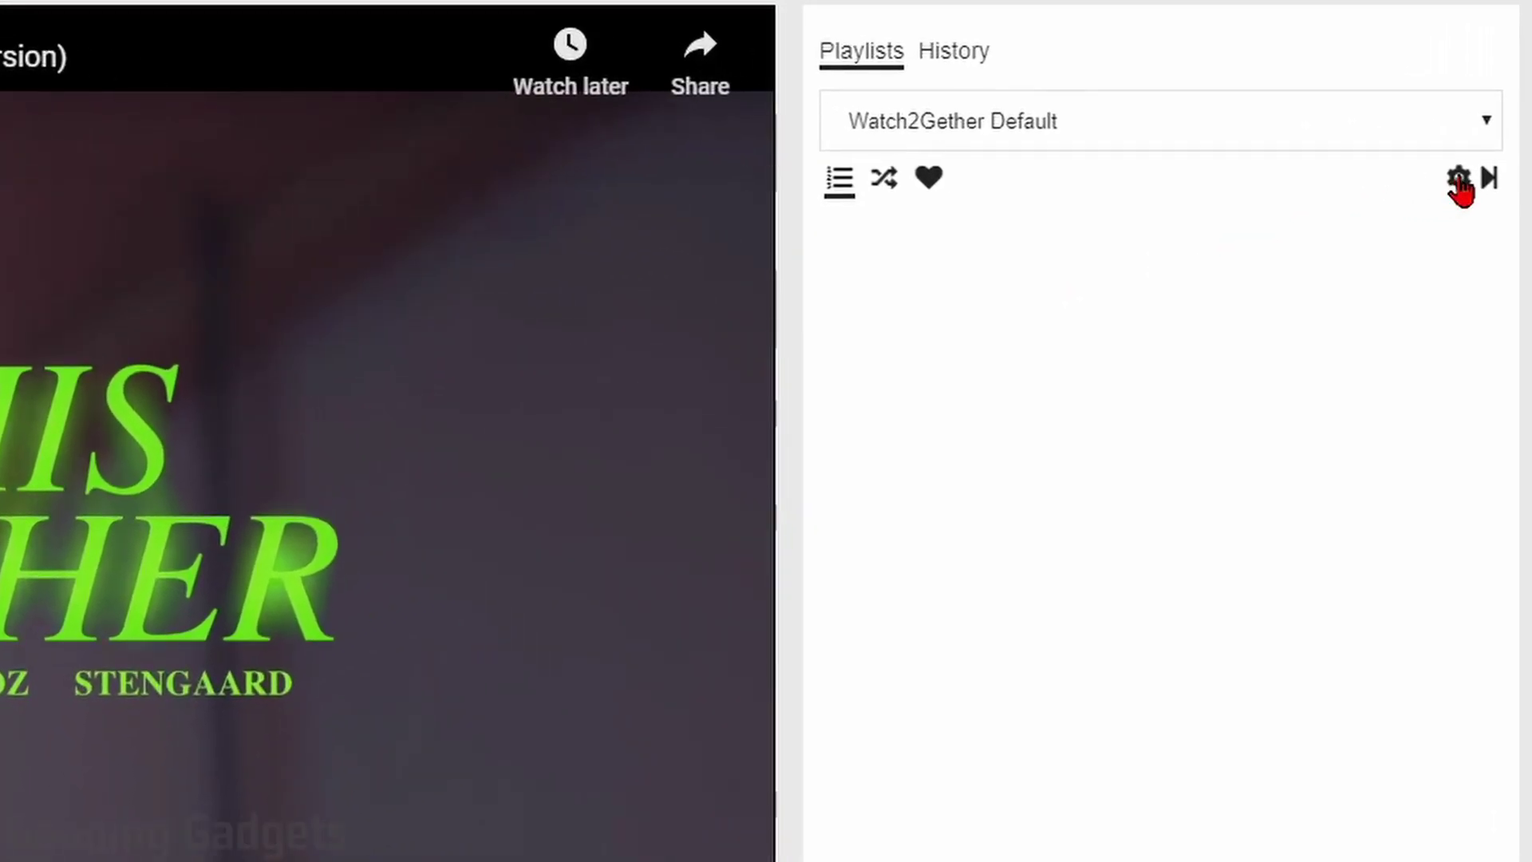
Delete the Watch2Gether Default playlist from the playlist manager.
click(1366, 214)
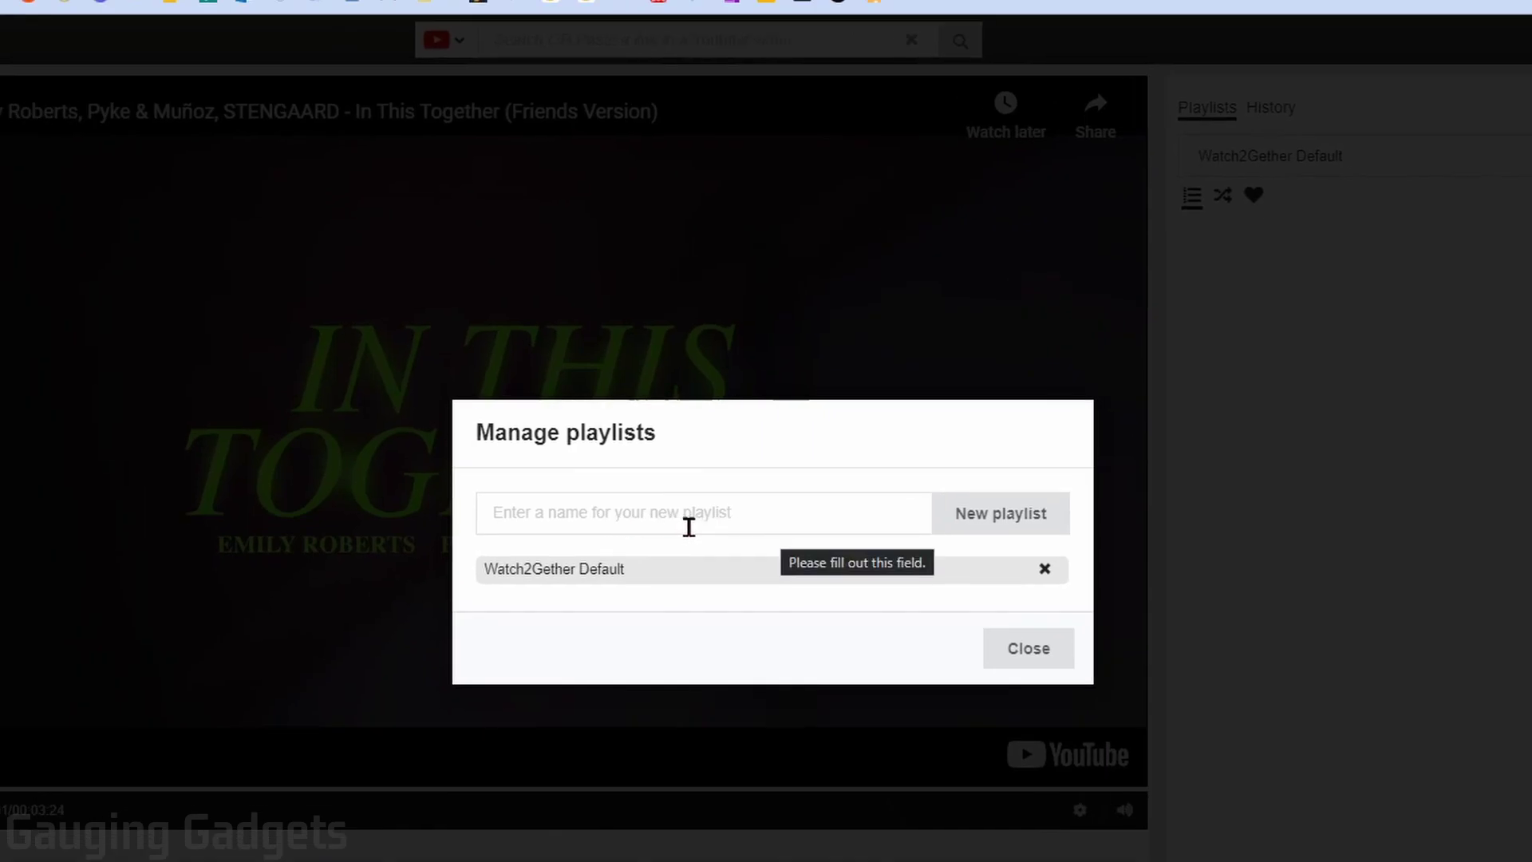
click(1045, 569)
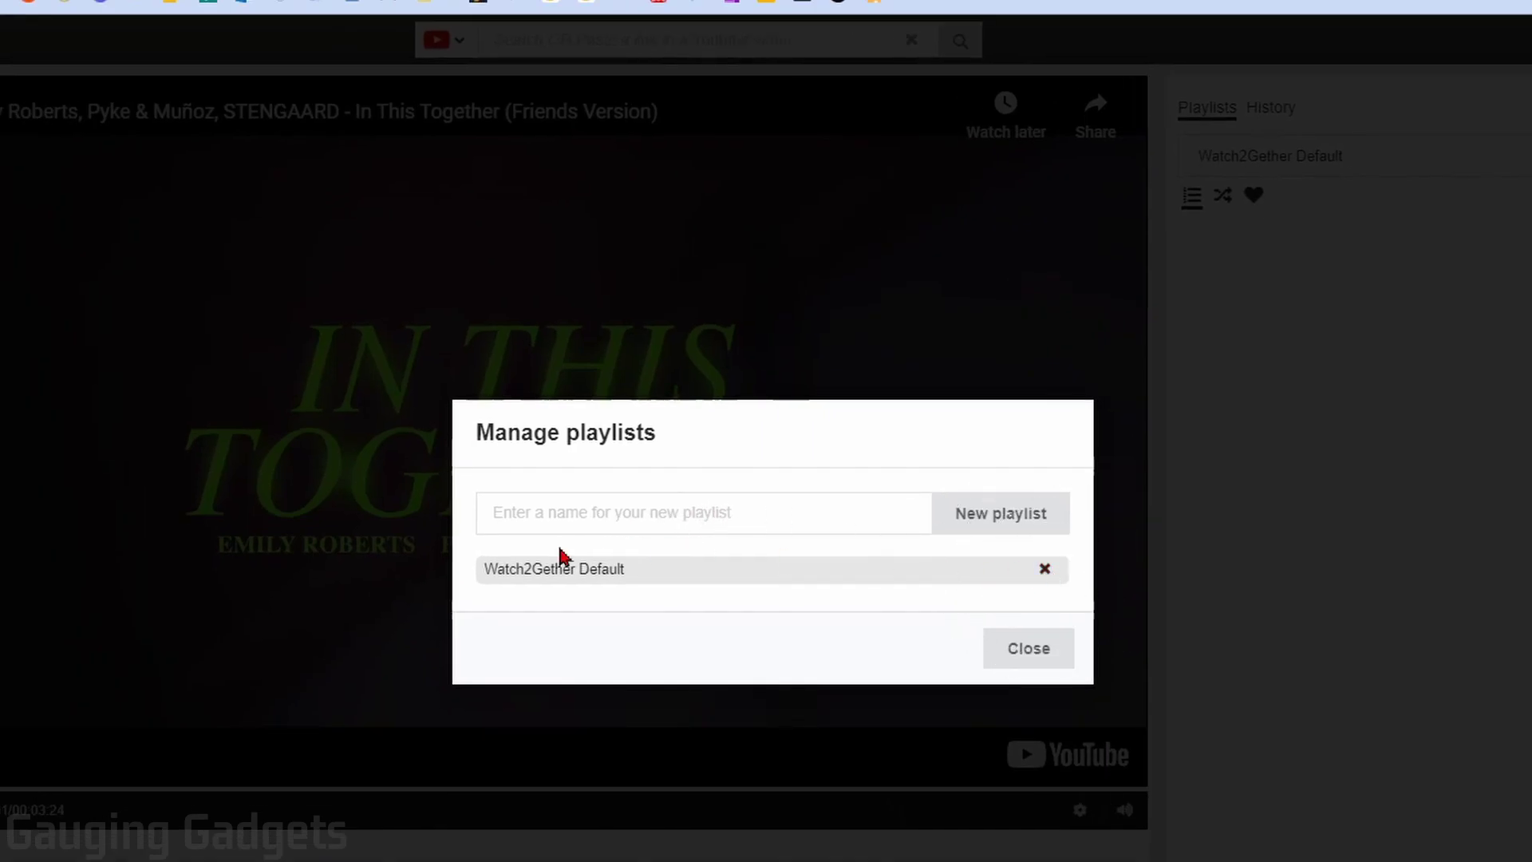
click(1045, 568)
click(876, 85)
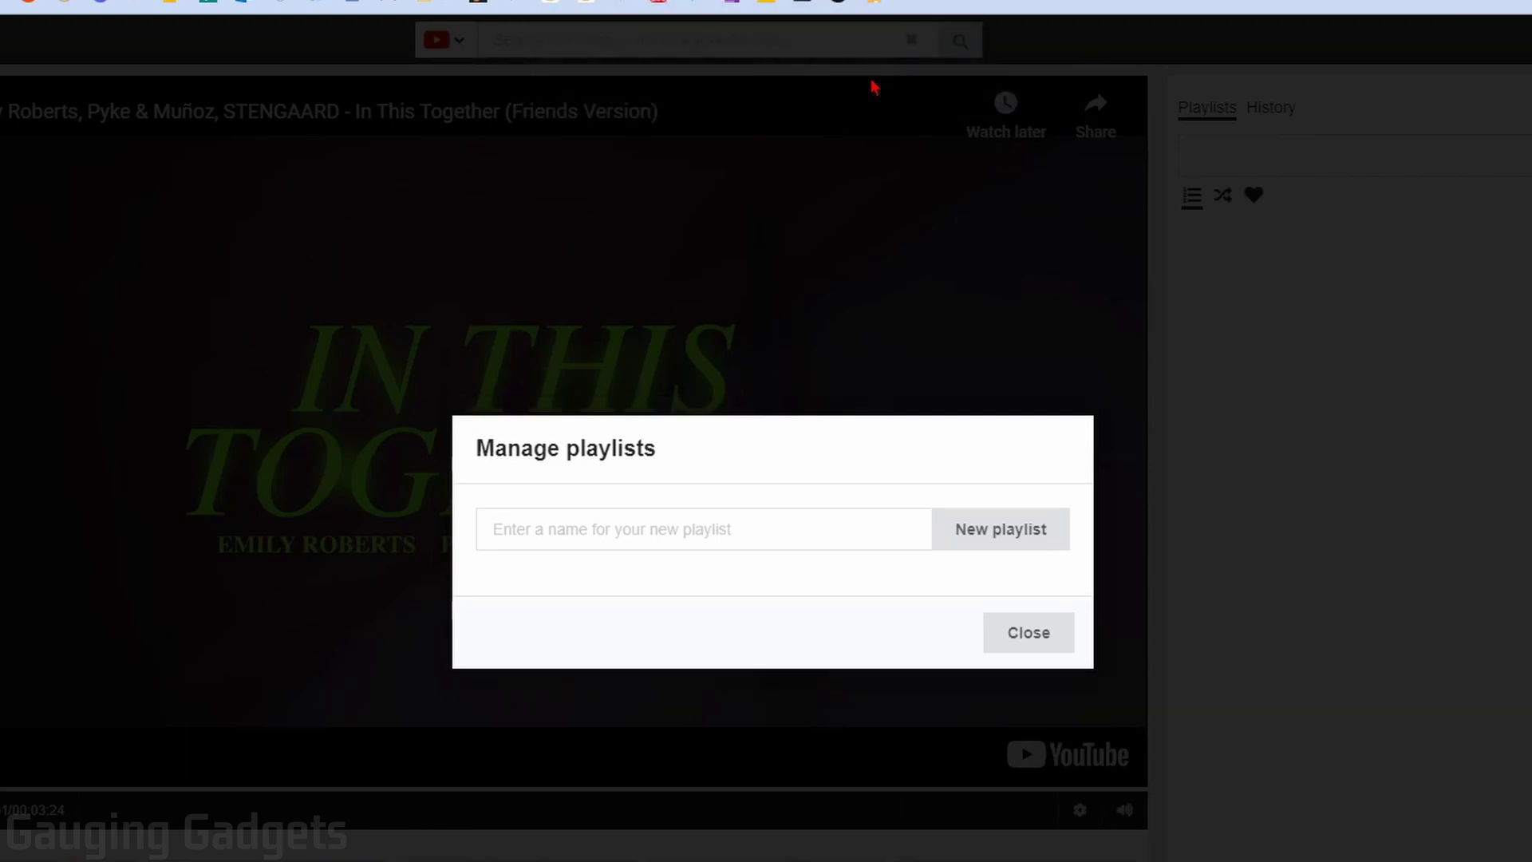
Create a new playlist named 'Gauging Gadgets' and close the playlist window.
click(588, 525)
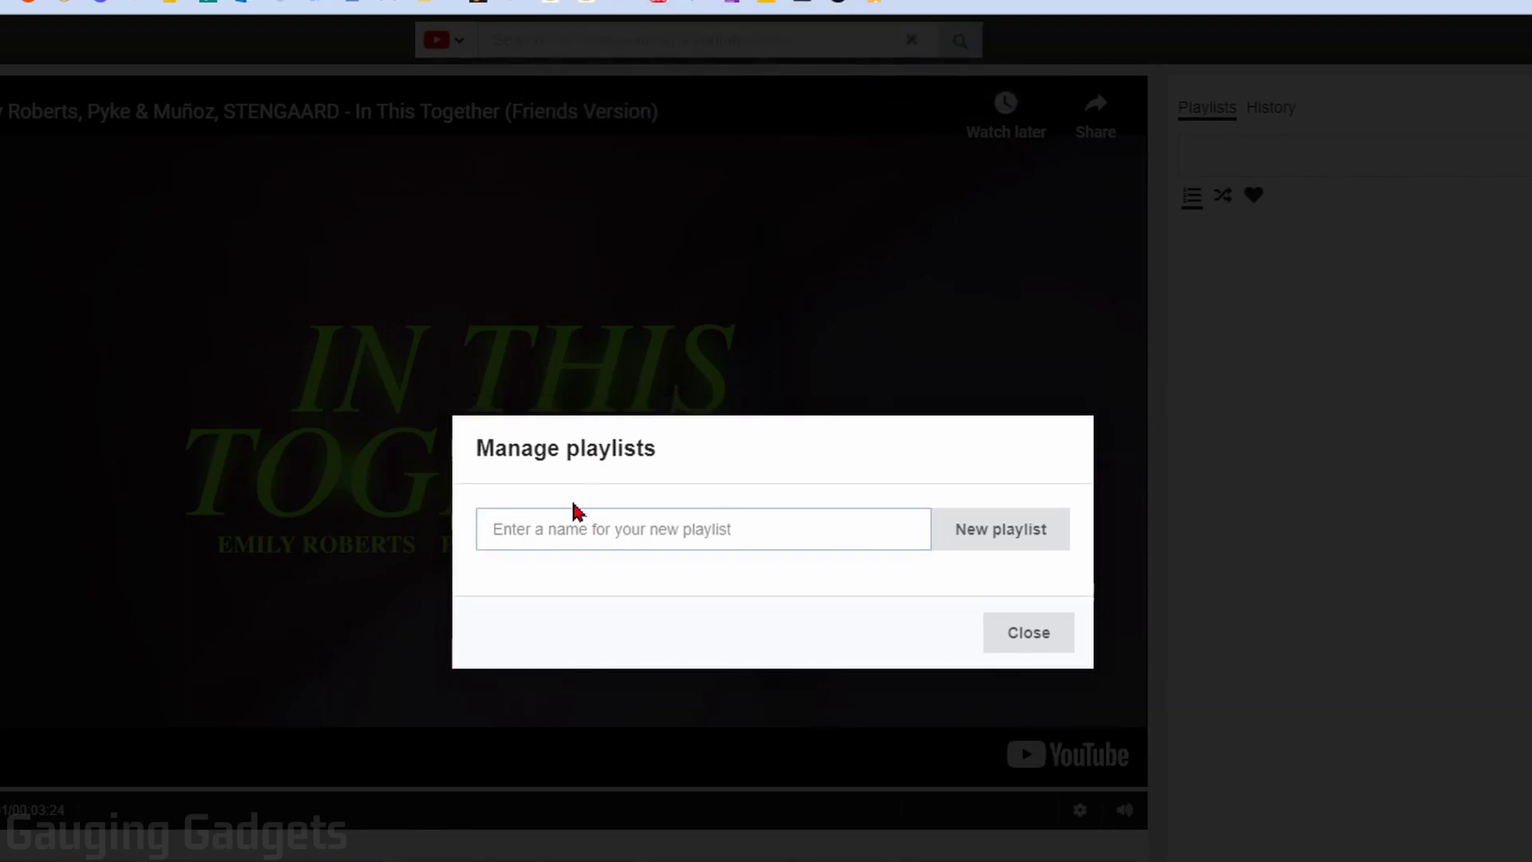
text(Gauging Gadgets)
click(998, 530)
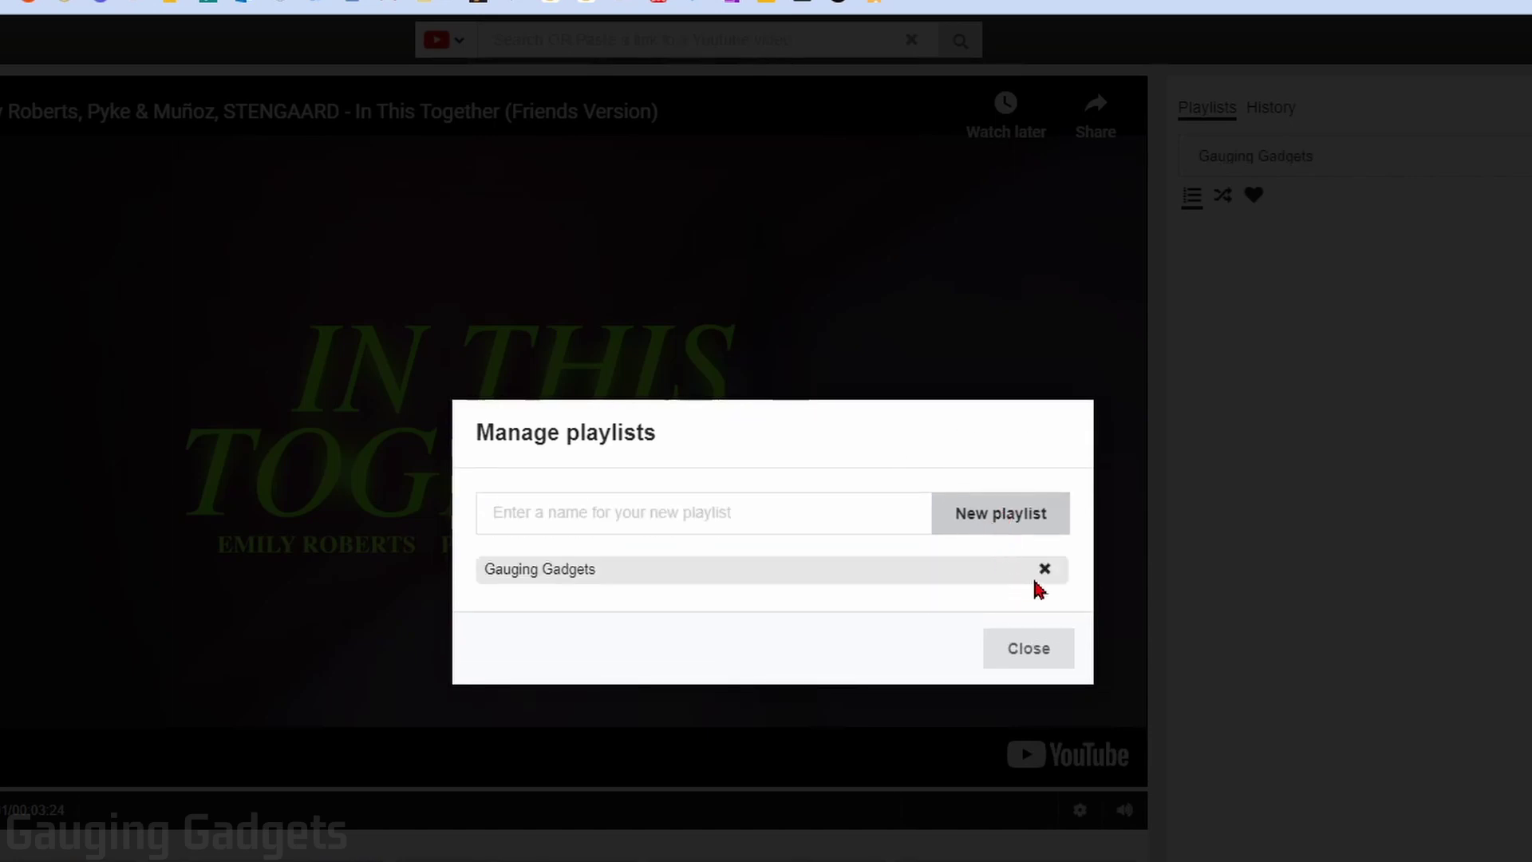
click(1028, 650)
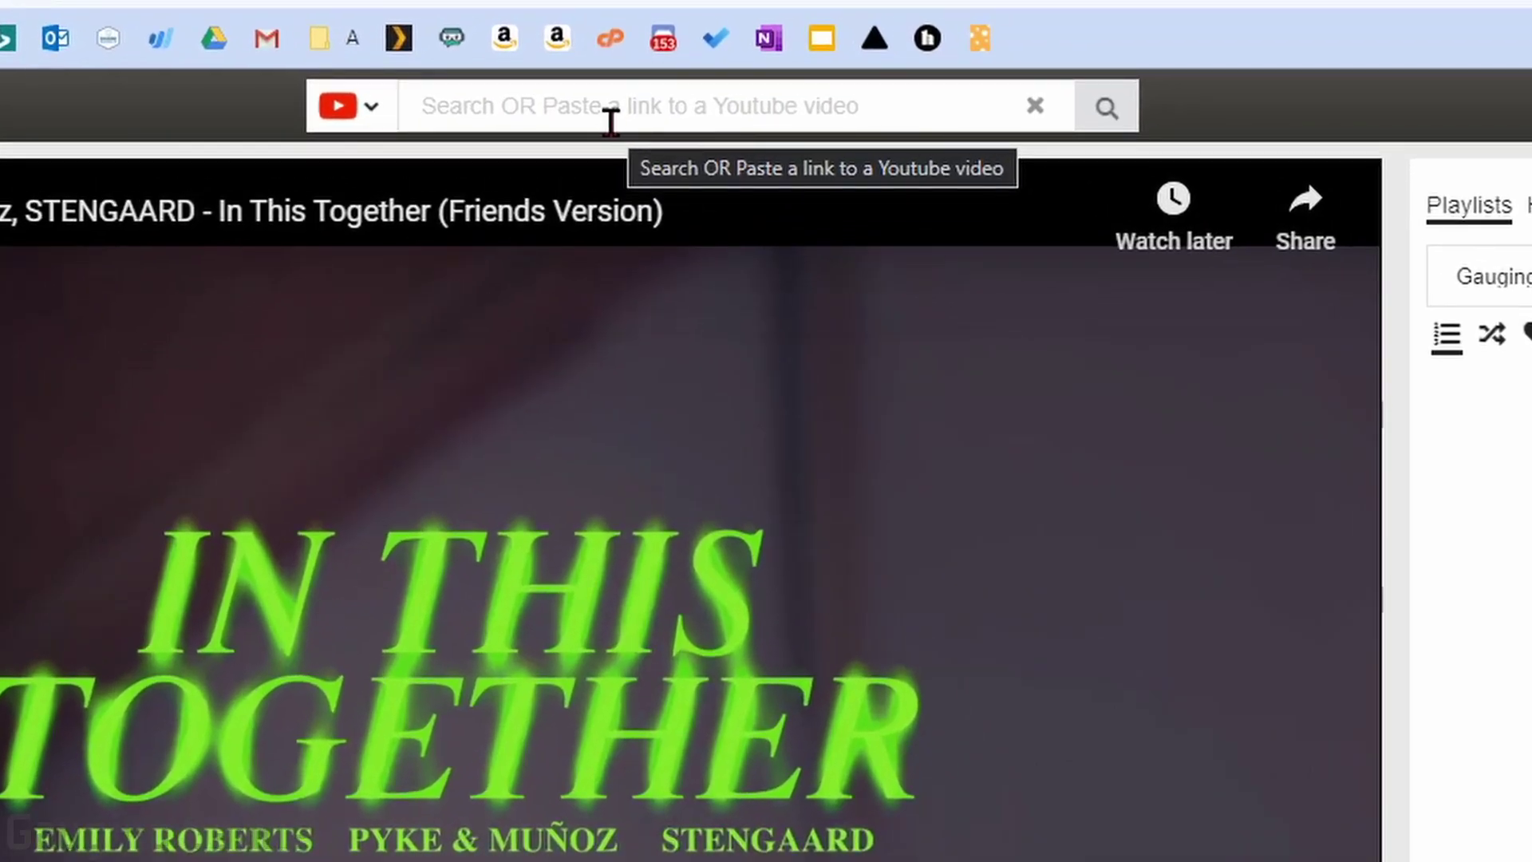
Search YouTube for 'gauging gadgets', browse the results, and restore the full-size player.
click(711, 123)
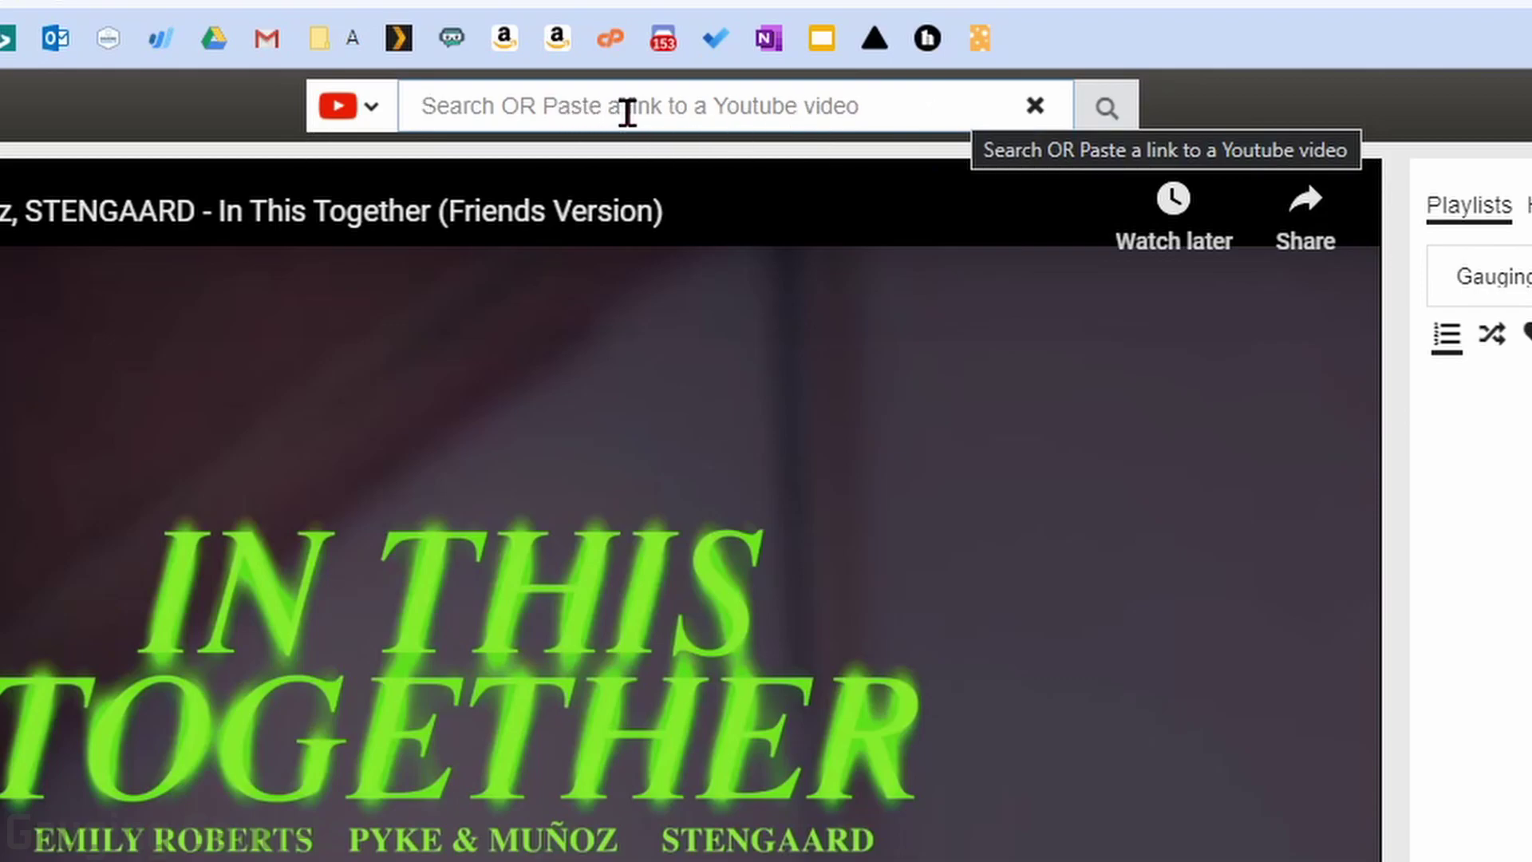
click(628, 112)
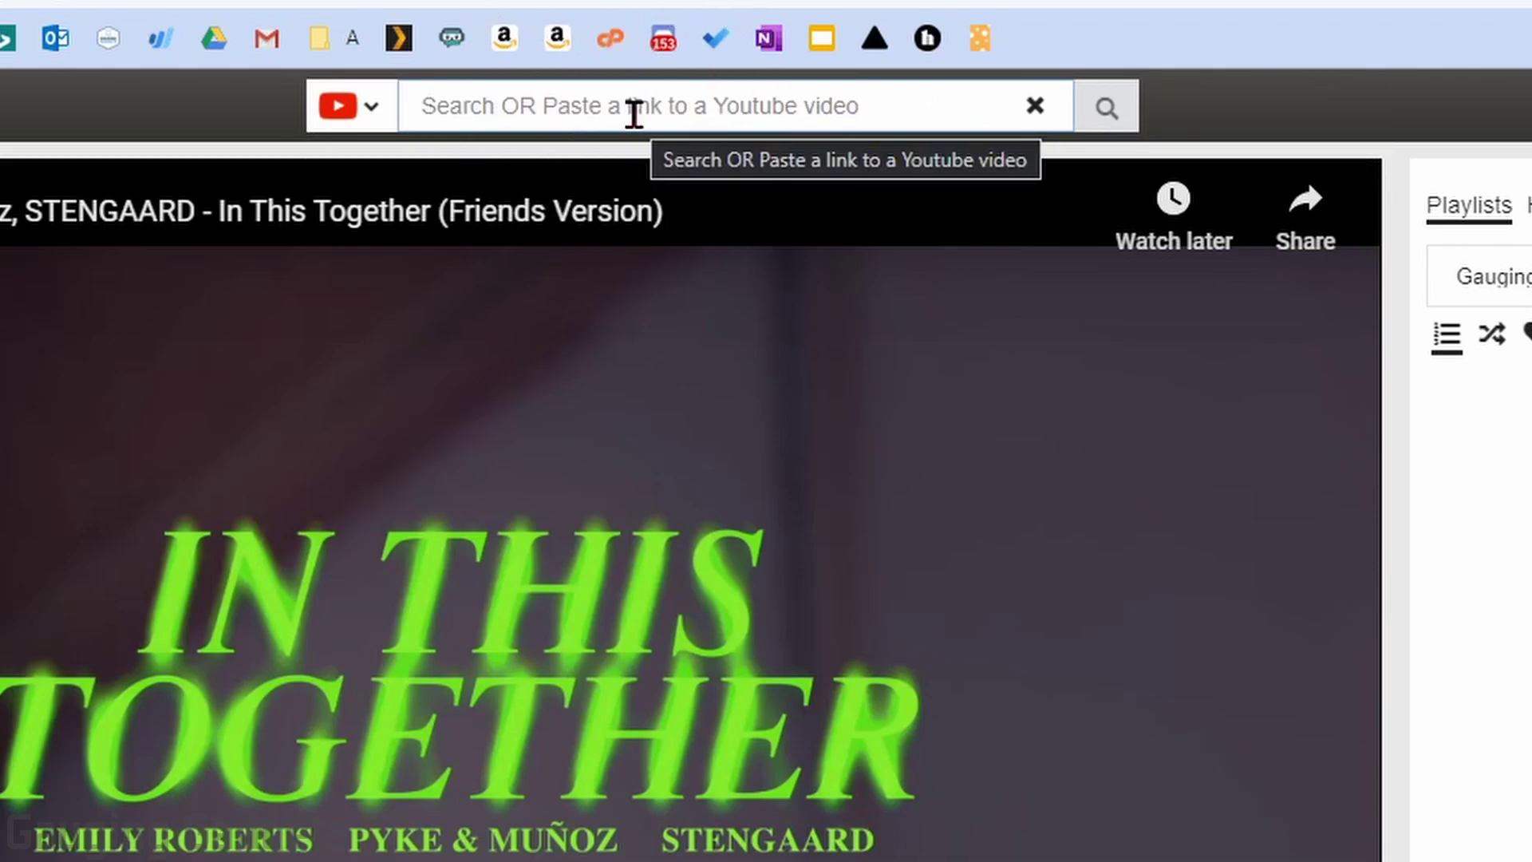
text(gauging gadget)
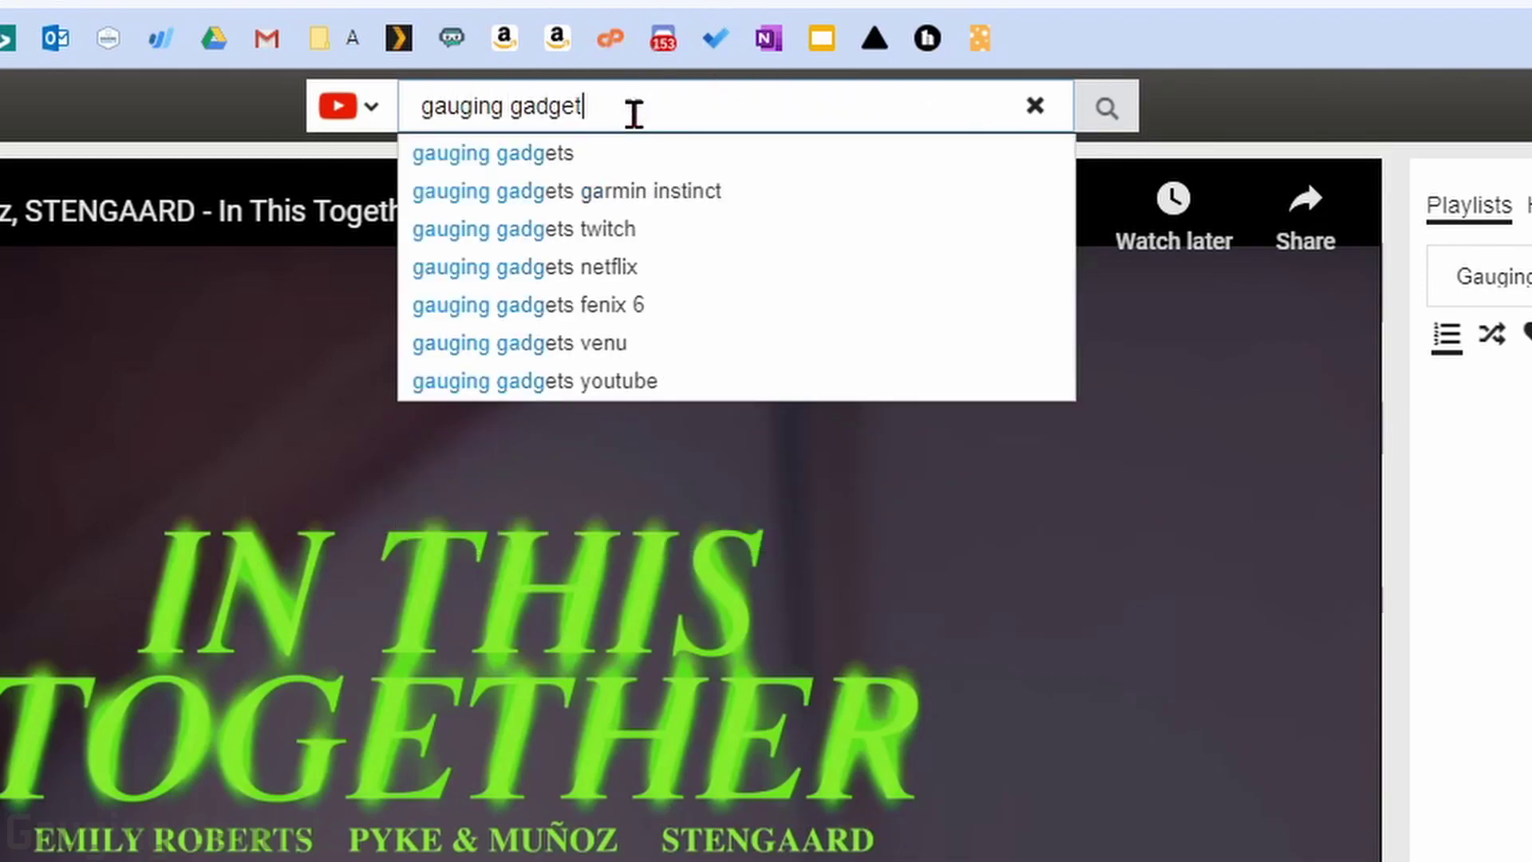
text(s)
key(Return)
scroll(104, 678, down, 5)
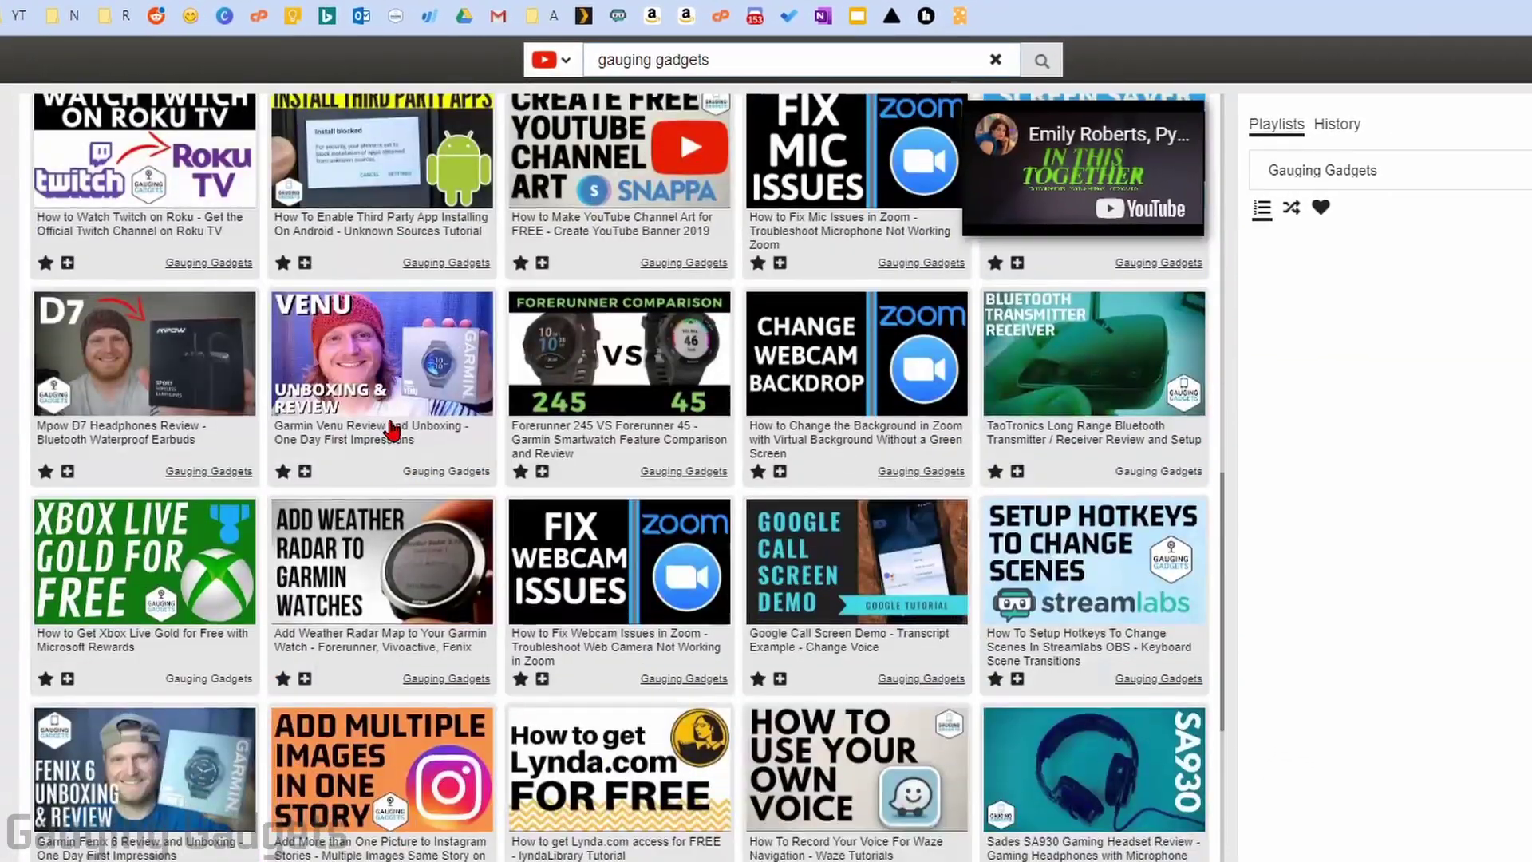
scroll(391, 431, down, 10)
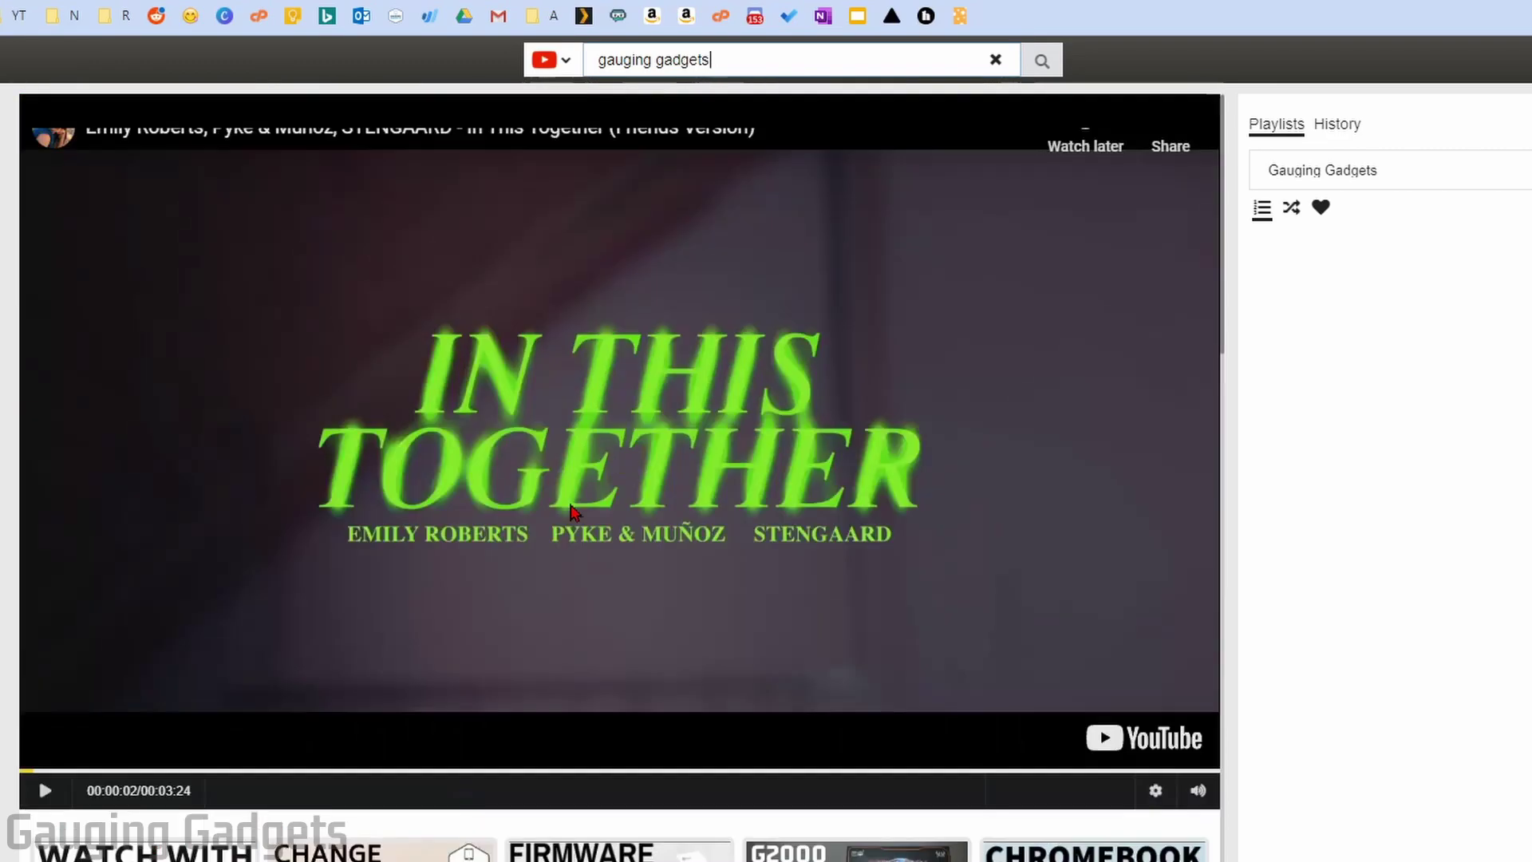
click(571, 510)
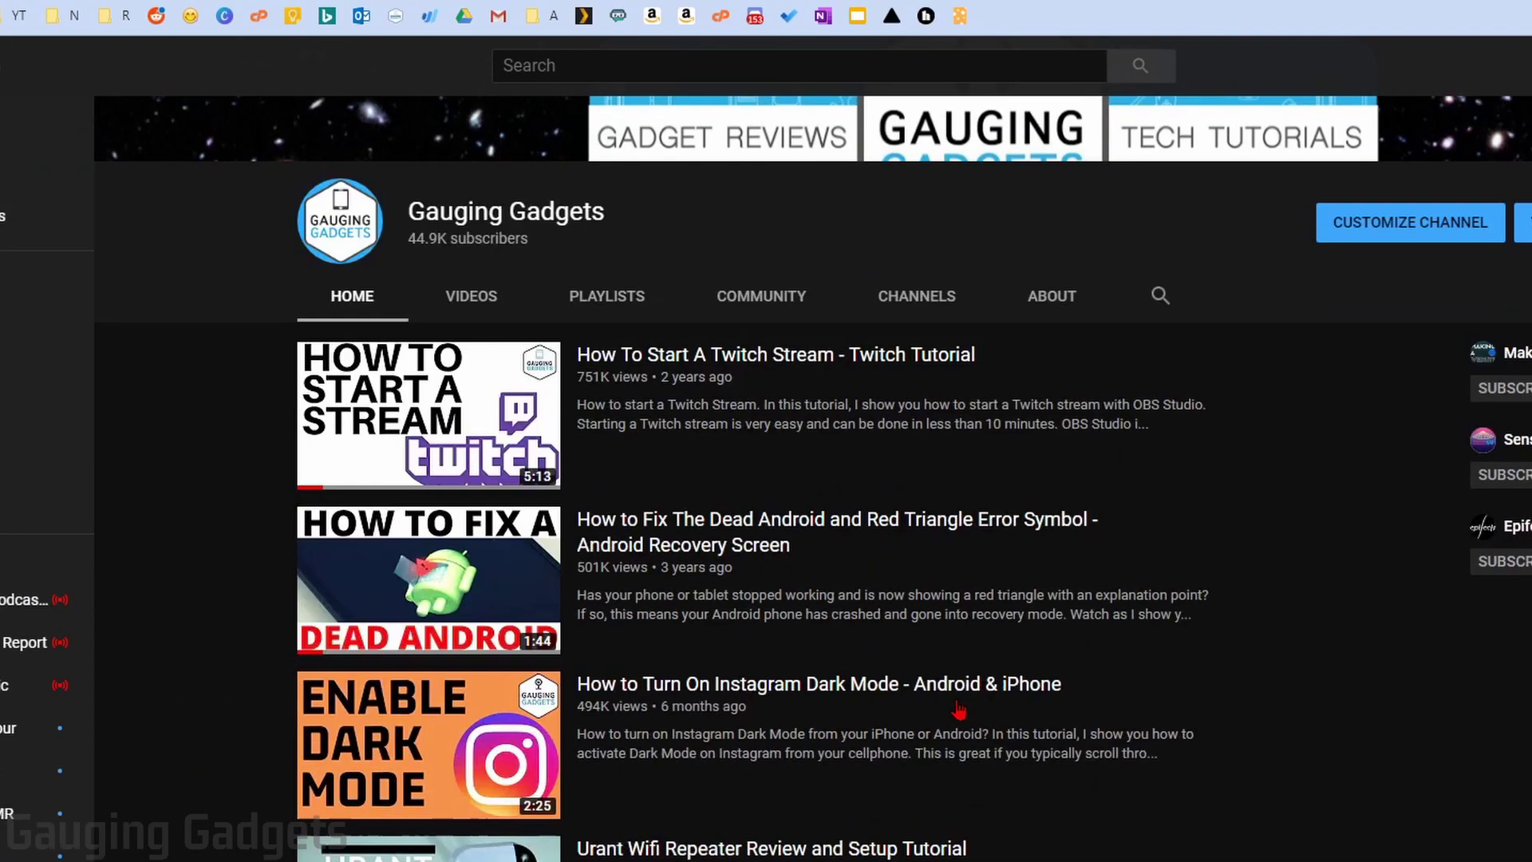
Copy the Twitch donations video's YouTube URL and paste it into the room search to add it.
scroll(391, 594, down, 4)
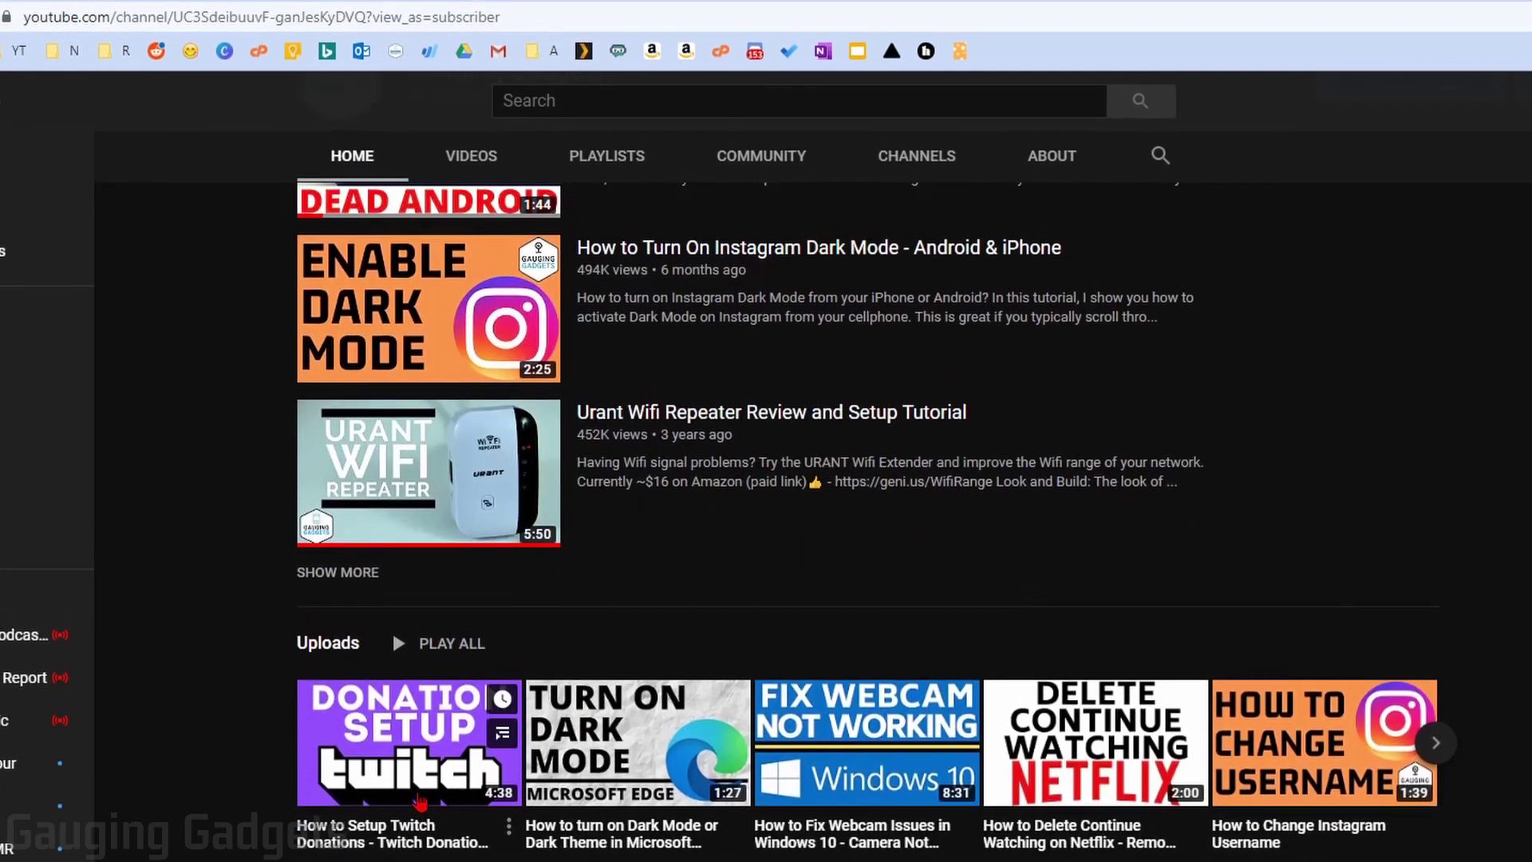
click(416, 798)
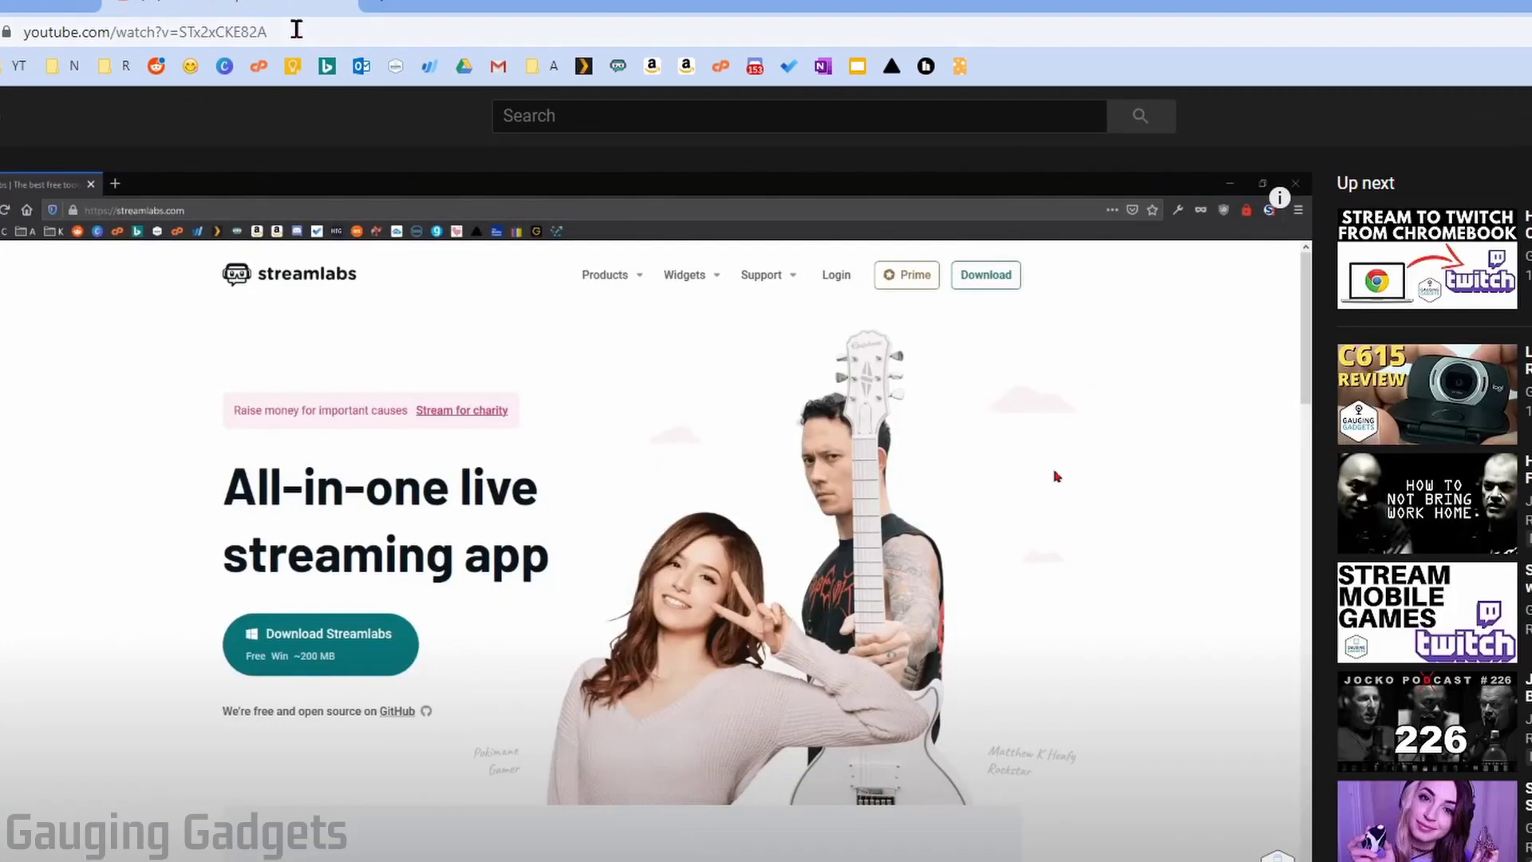
click(296, 29)
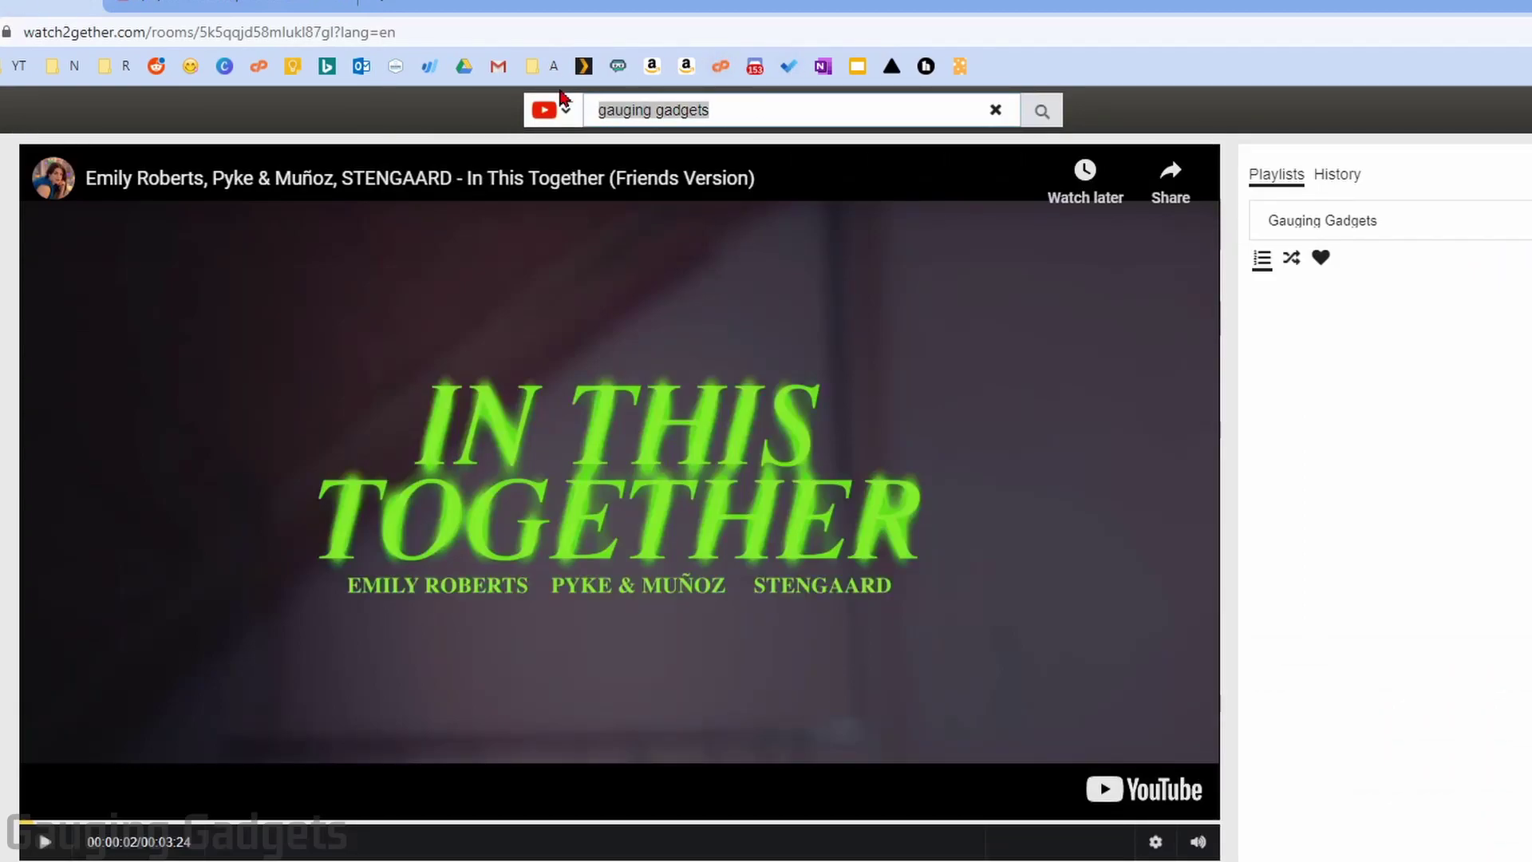
text(https://www.youtube.com/watch?v=STx2xCKE82A)
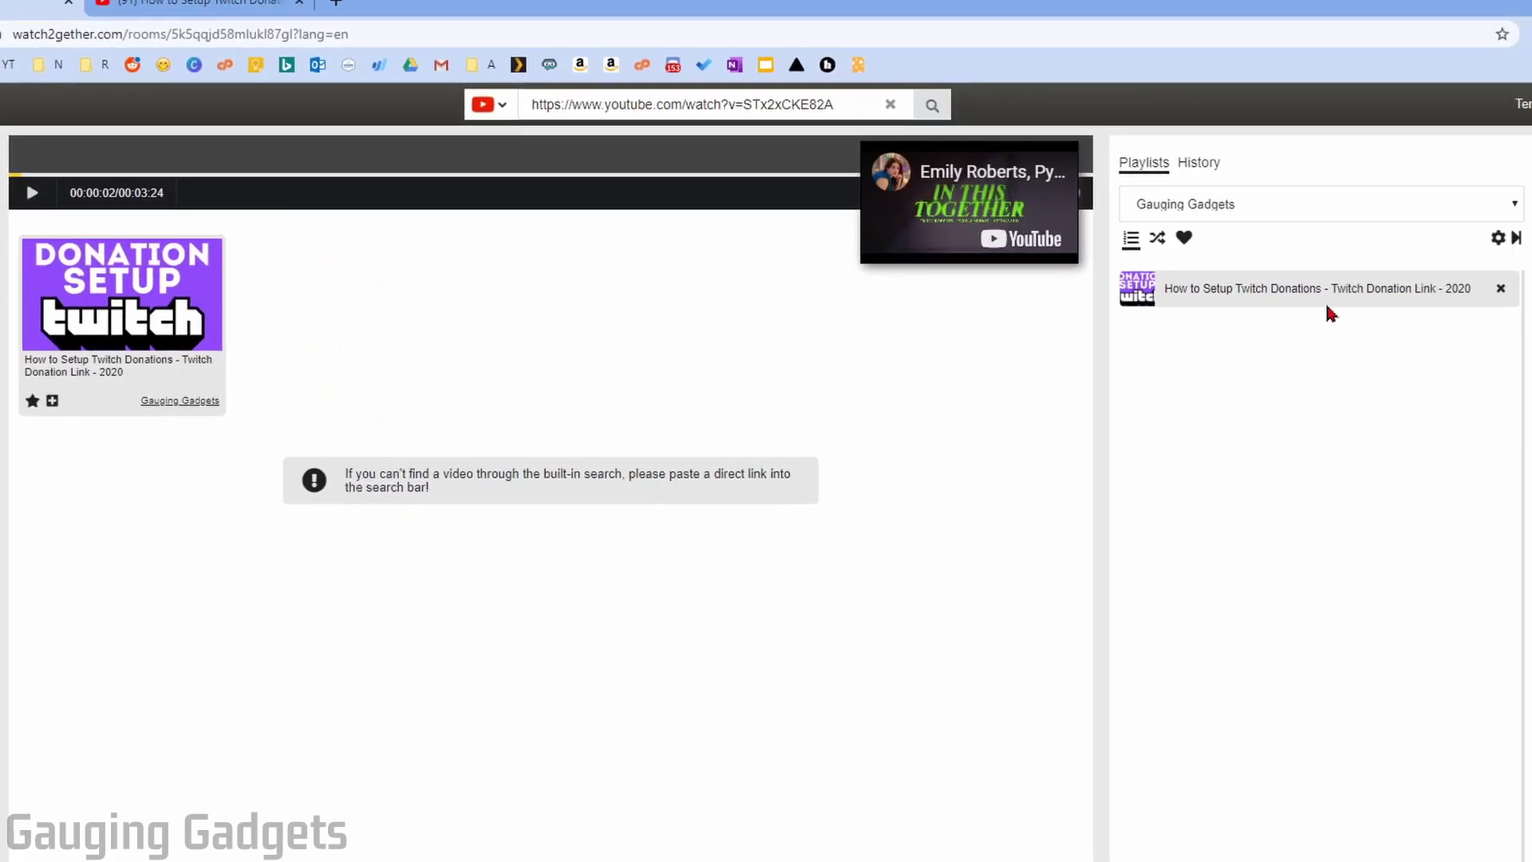
Add the Netflix Party, Twitch on Roku TV and Xbox Live Gold videos to the playlist.
scroll(832, 751, down, 2)
scroll(572, 599, down, 3)
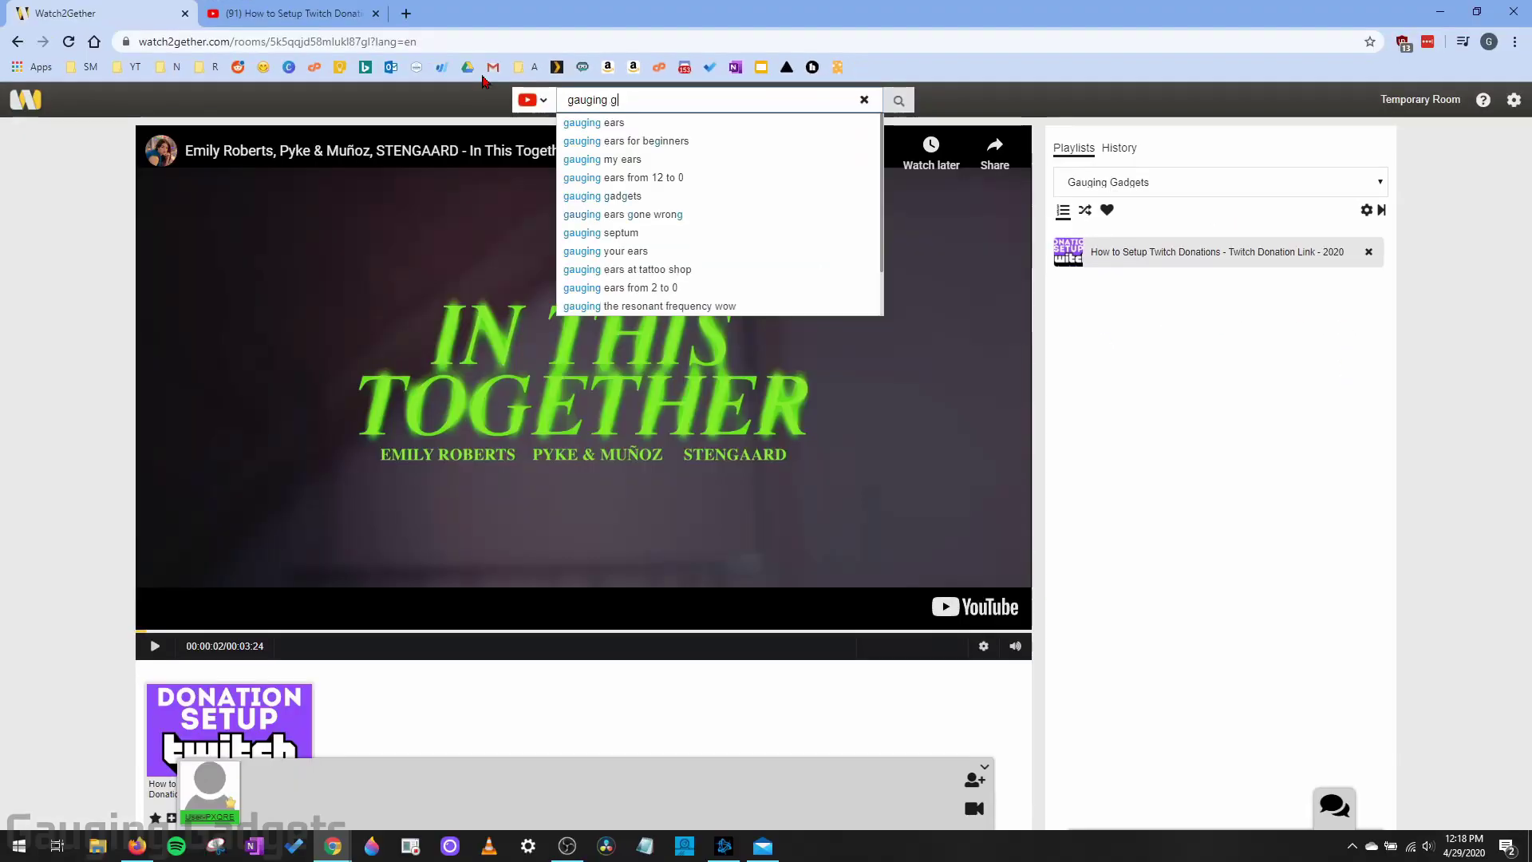
text(gadgets)
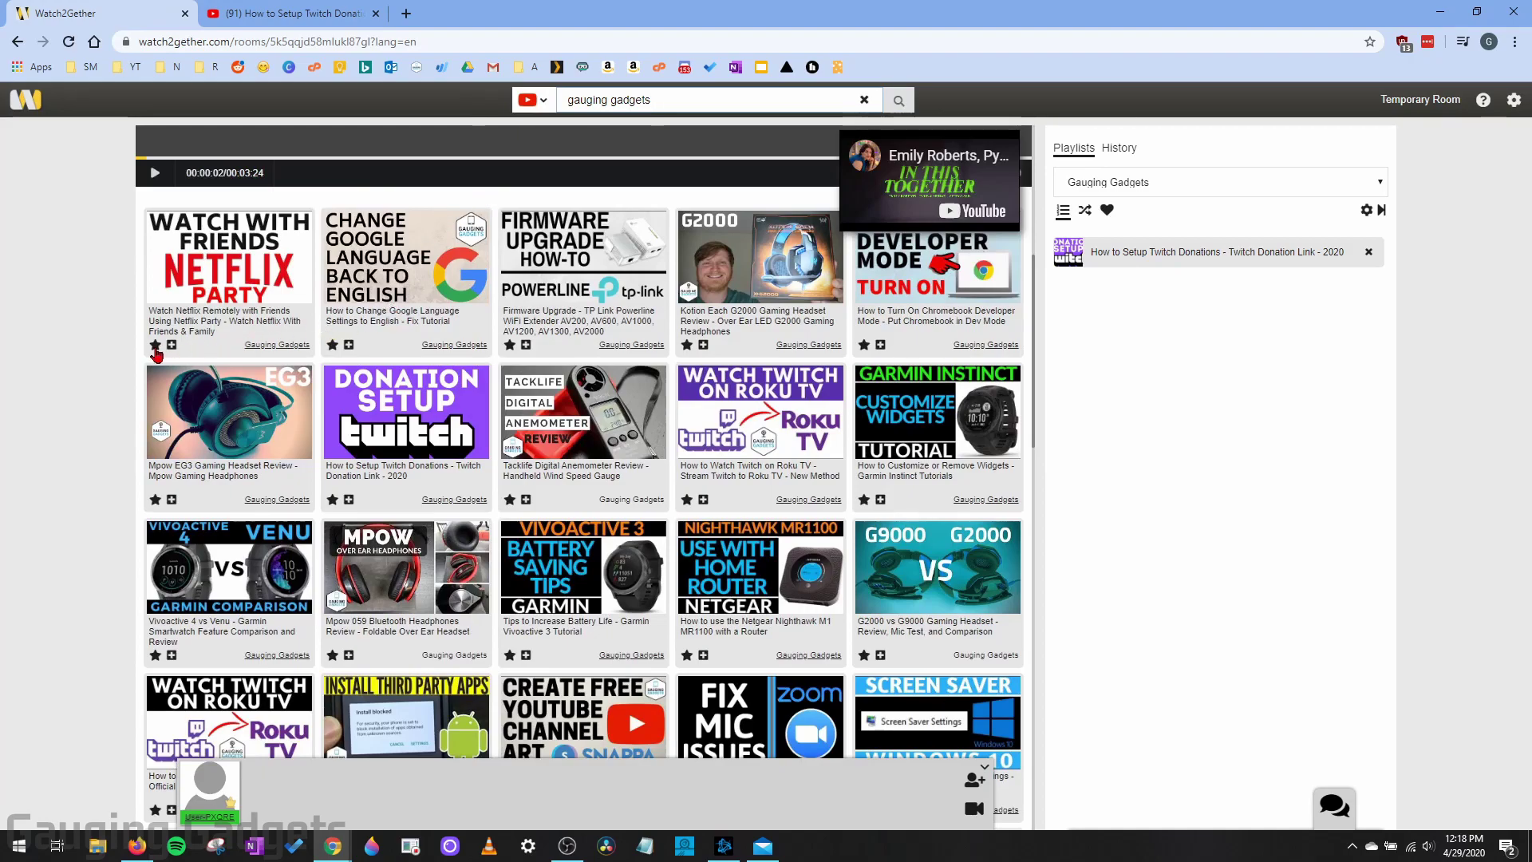
click(171, 344)
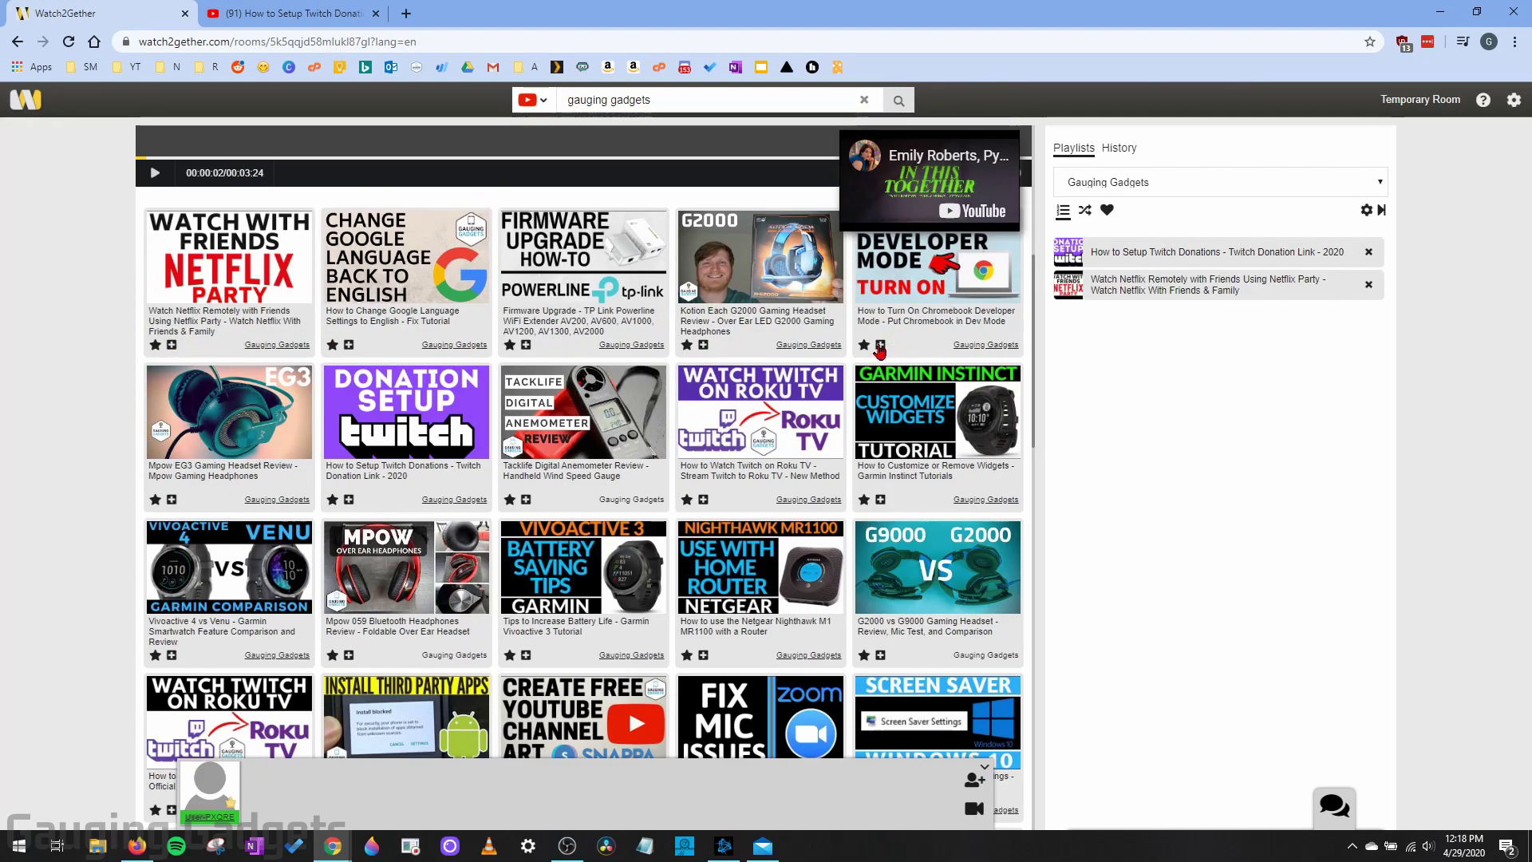
scroll(550, 431, down, 2)
click(703, 341)
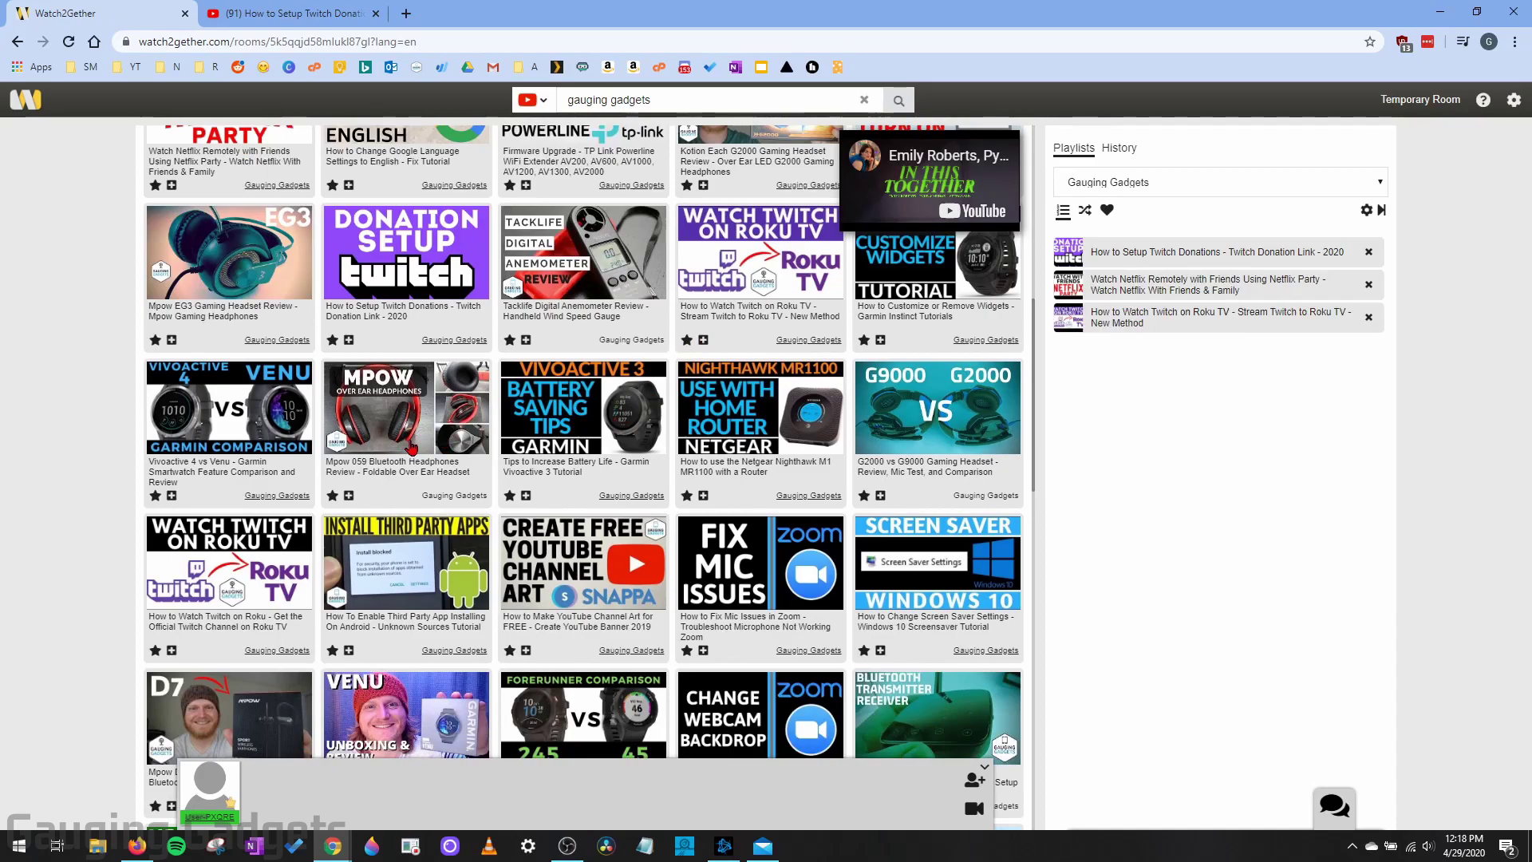
scroll(307, 481, down, 7)
click(172, 402)
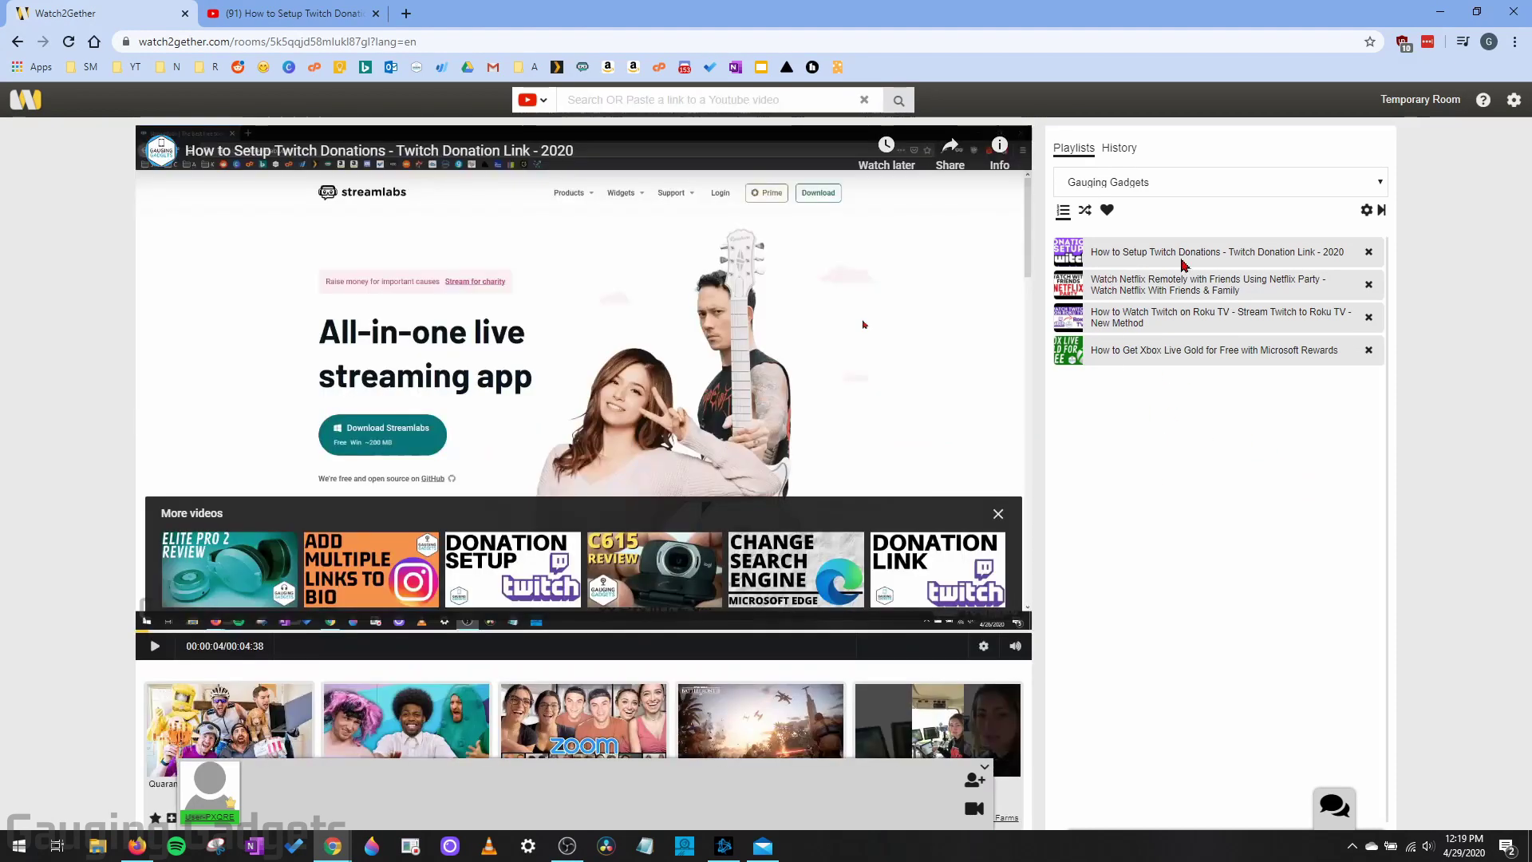
Play the Twitch donations video from the playlist and open the invite-friends dialog.
click(1175, 256)
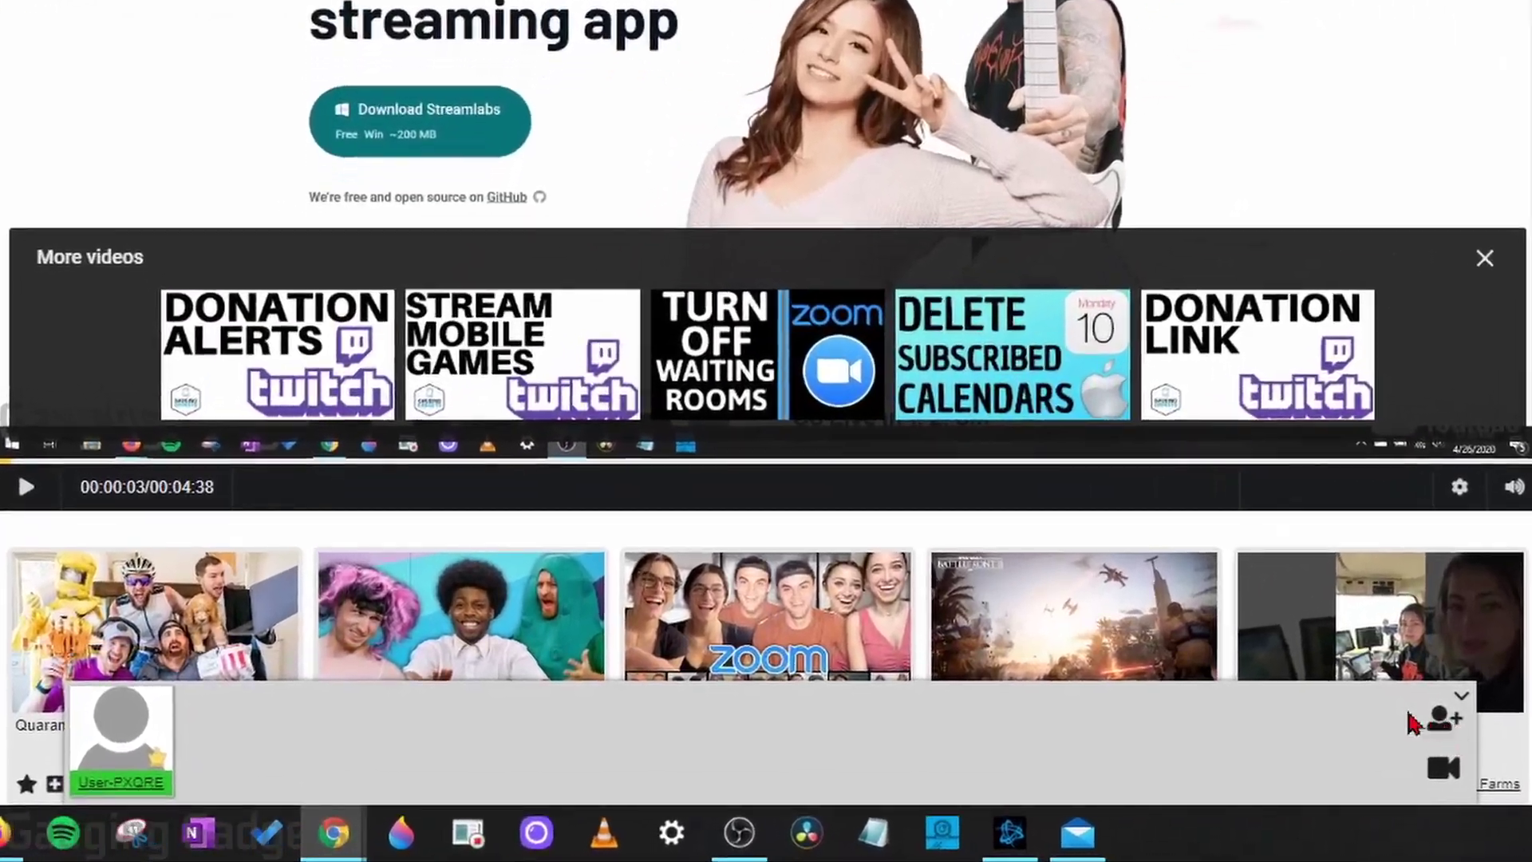
mouse_move(111, 746)
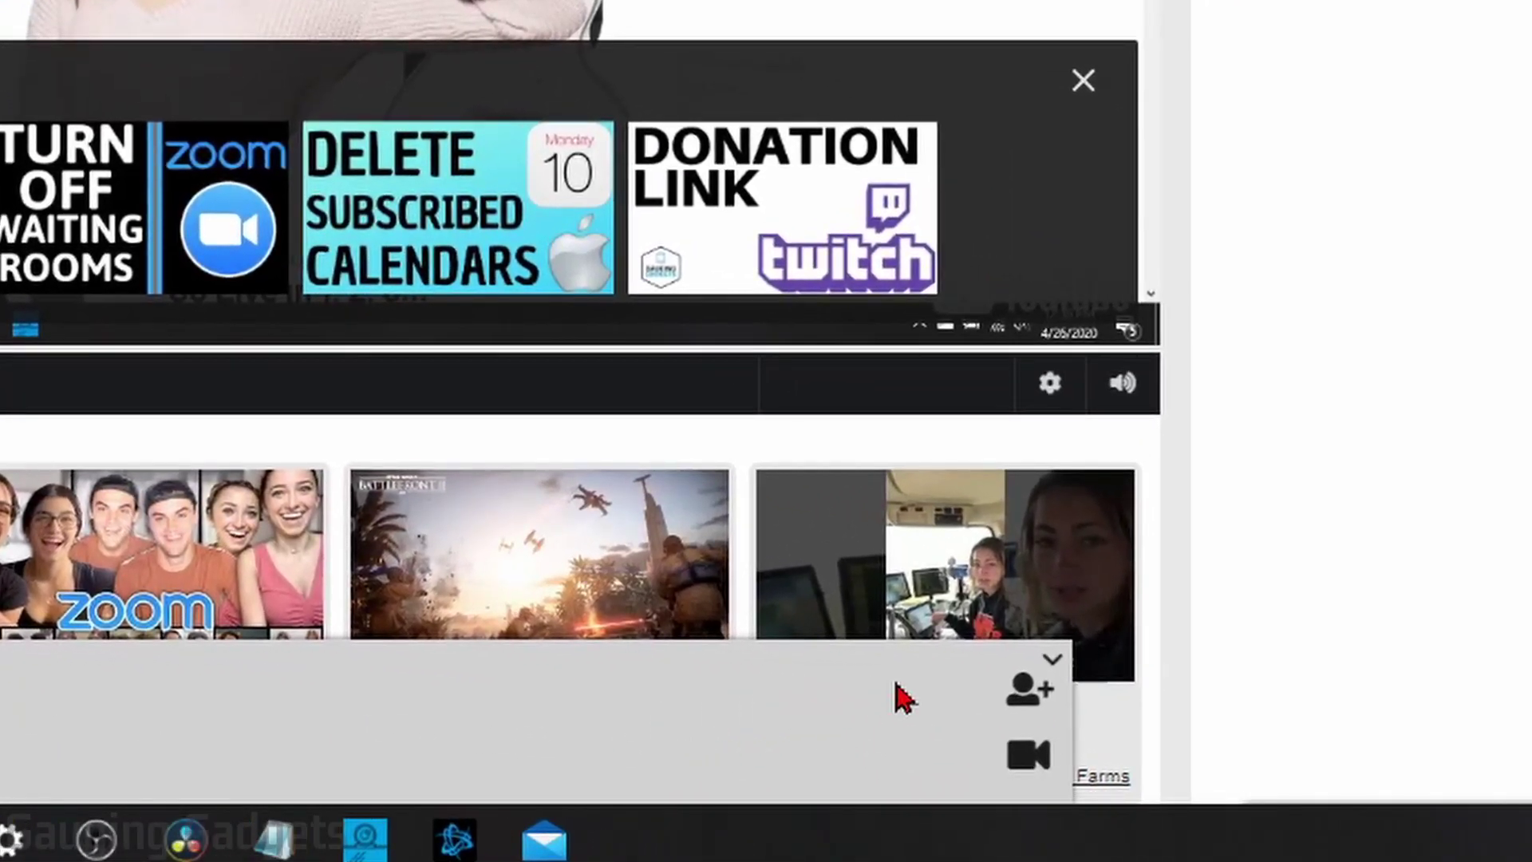
click(1028, 693)
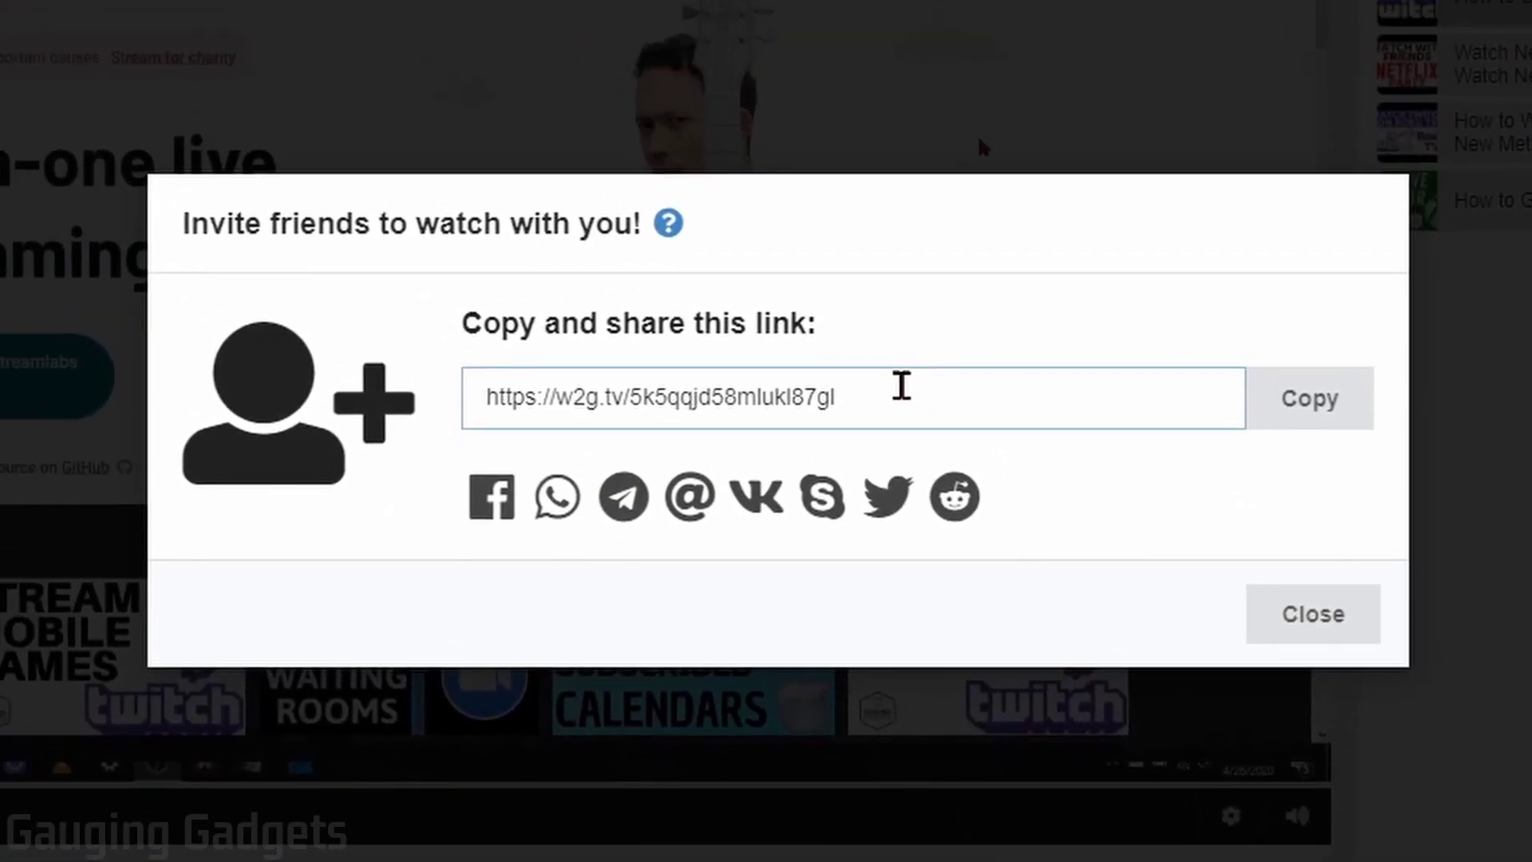
Select and copy the room's w2g.tv invite link.
drag(883, 383, 467, 387)
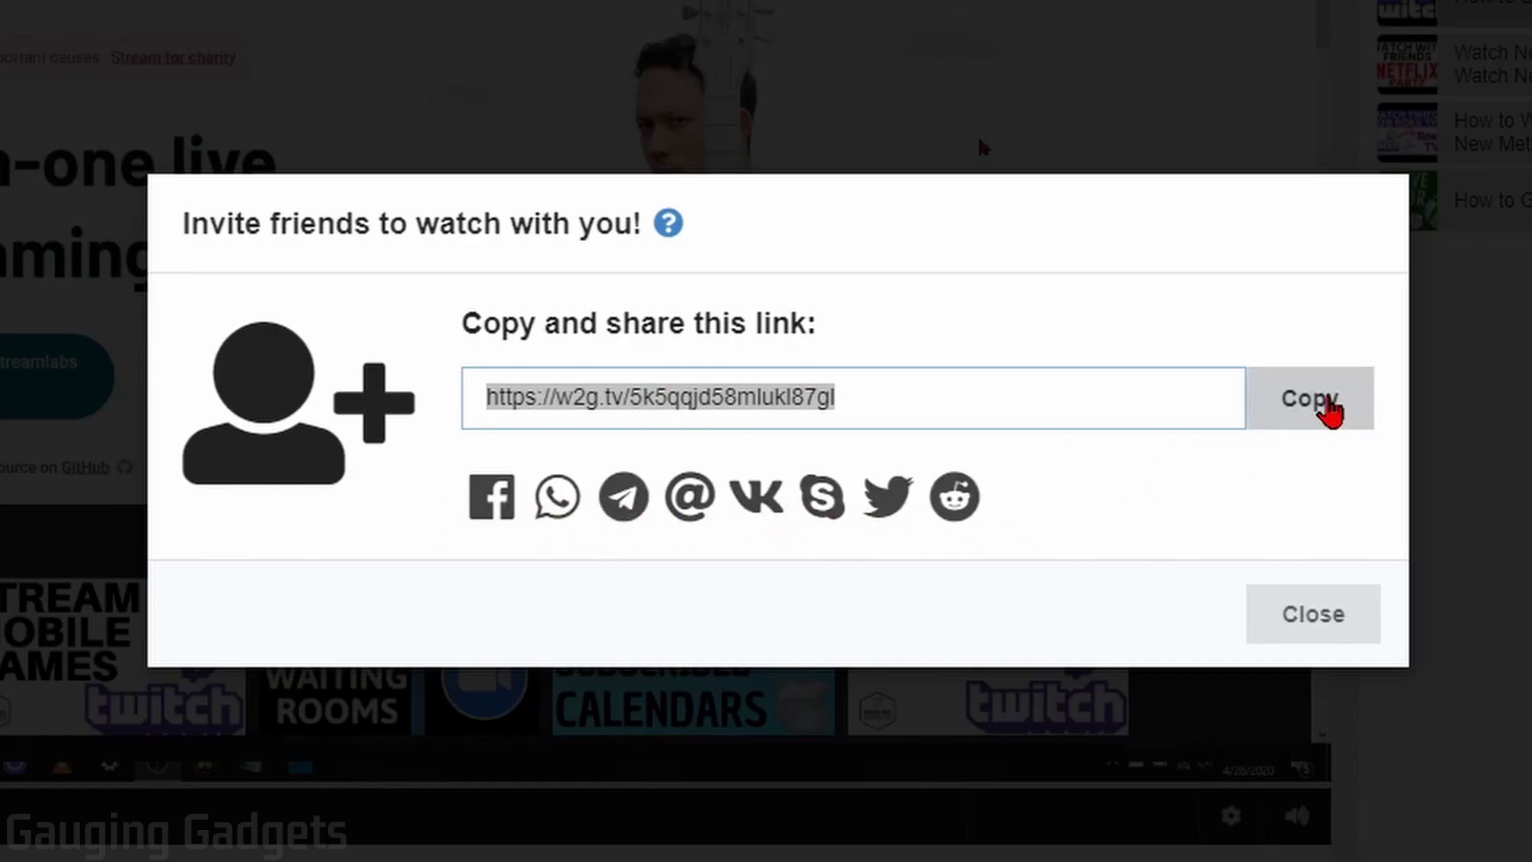
click(1329, 410)
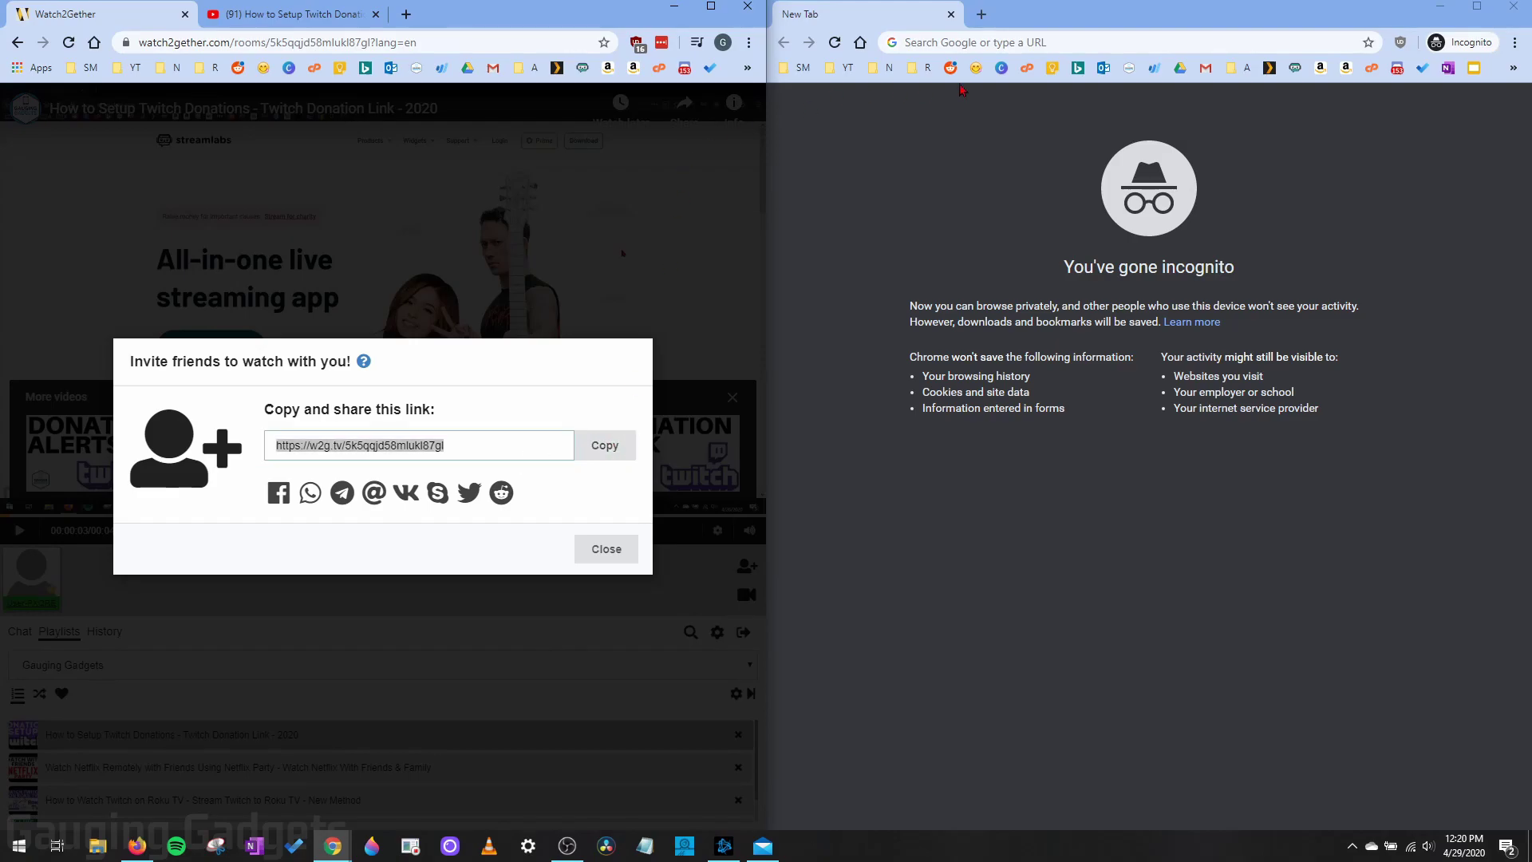
Open the invite link in the incognito window to join as a second user, then close the invite dialog.
click(1116, 49)
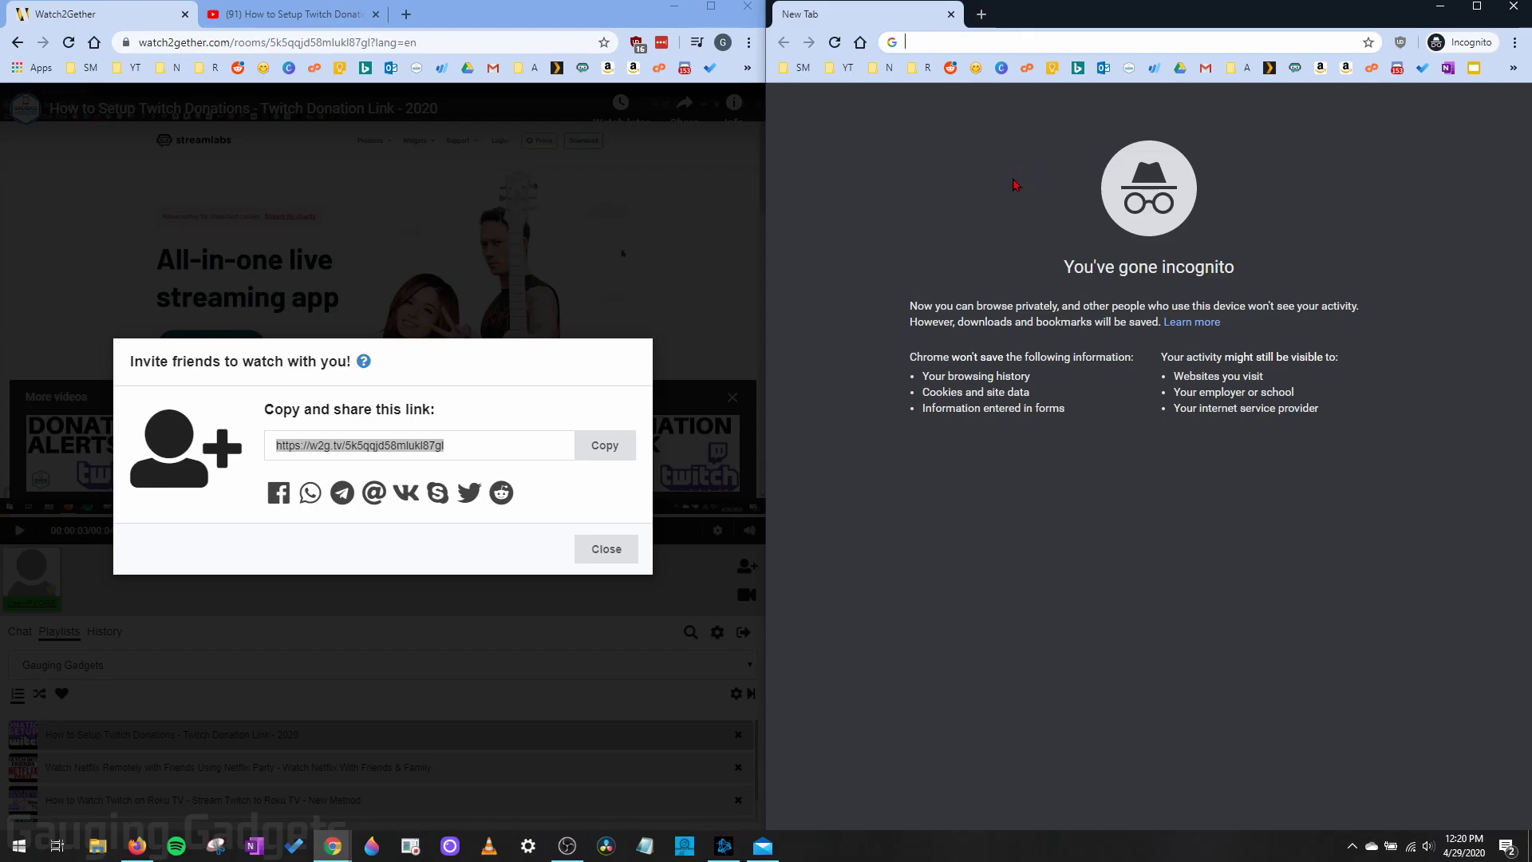
key(ctrl+v)
key(Return)
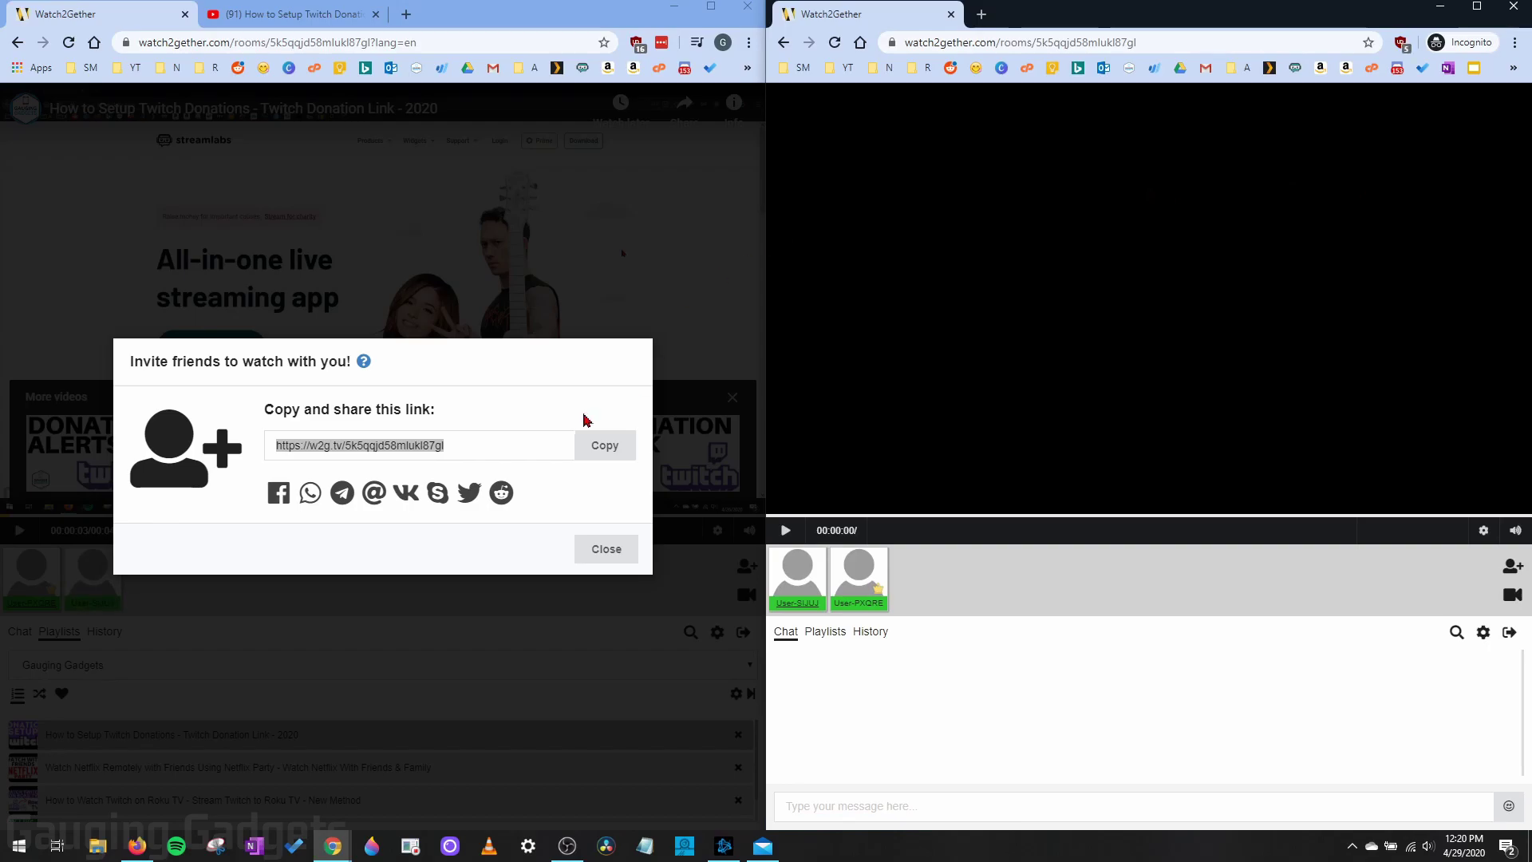
click(624, 552)
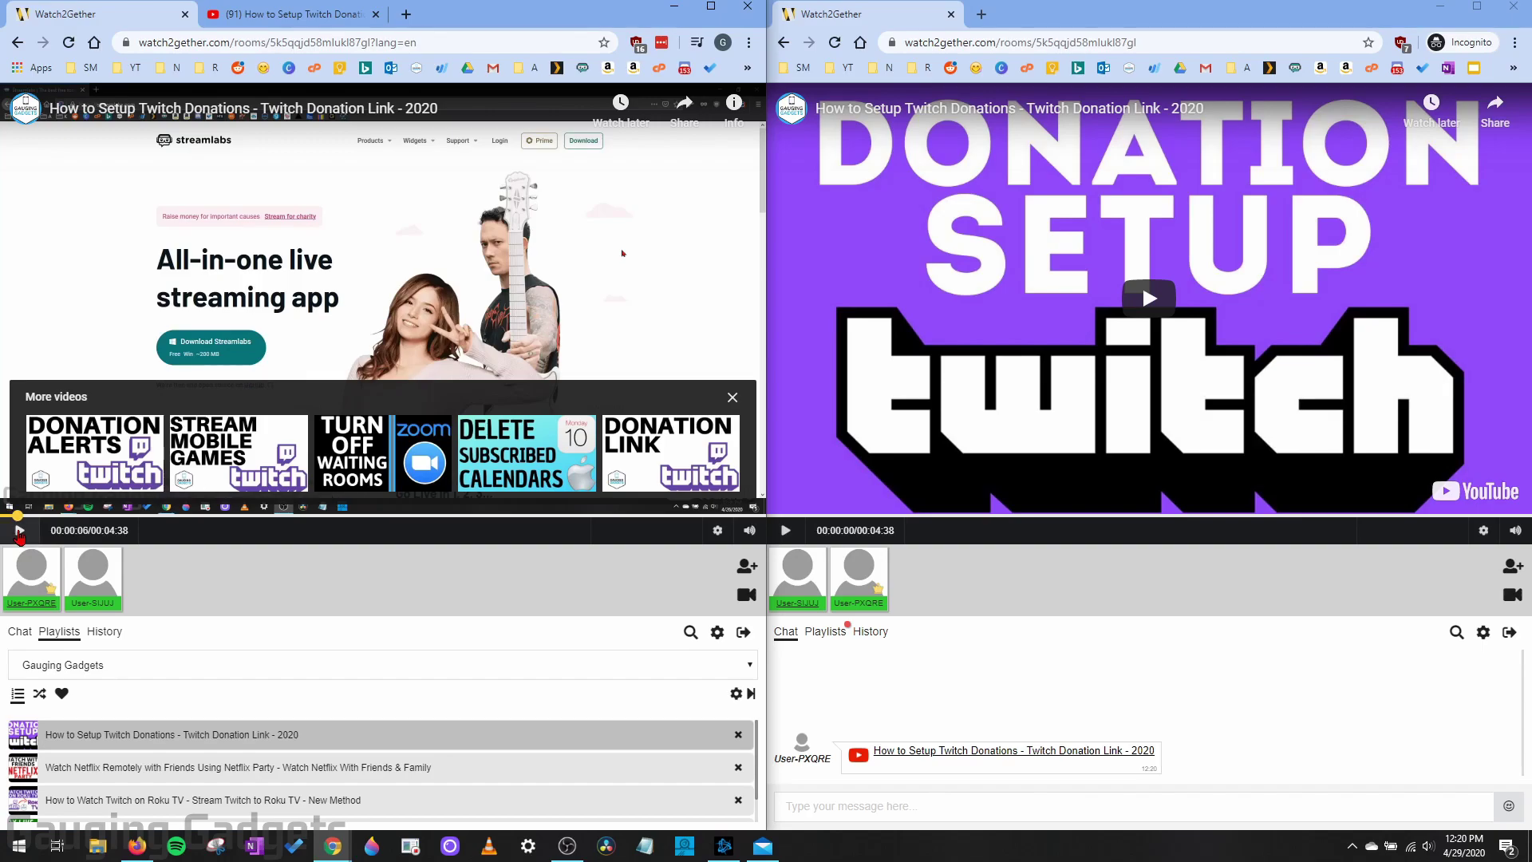
Play the video in sync for both viewers, then pause it at 0:20.
click(19, 531)
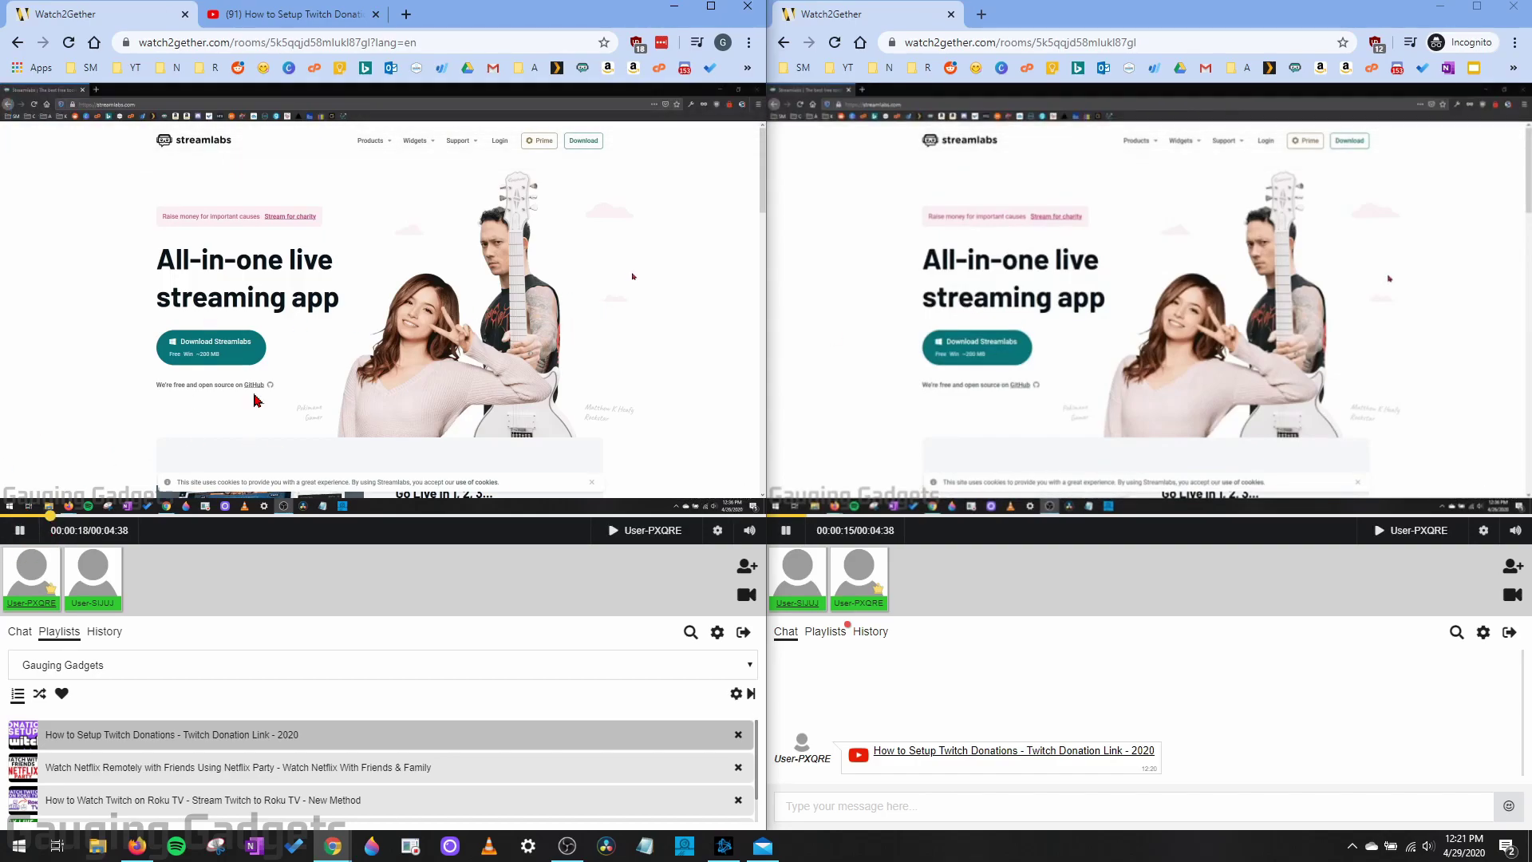
click(10, 531)
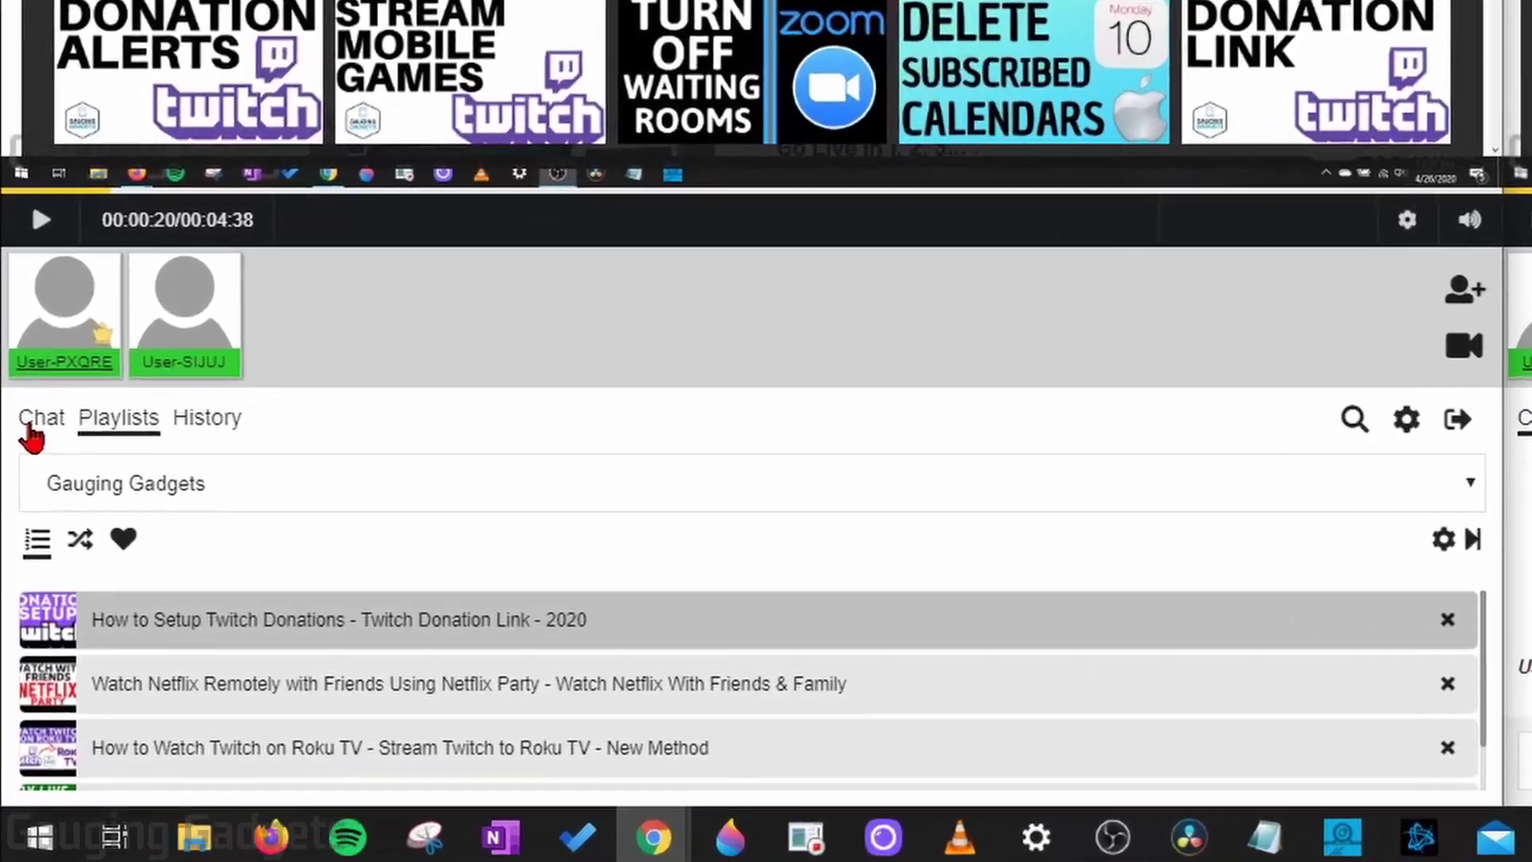
Send 'Hello' in the room chat.
click(13, 634)
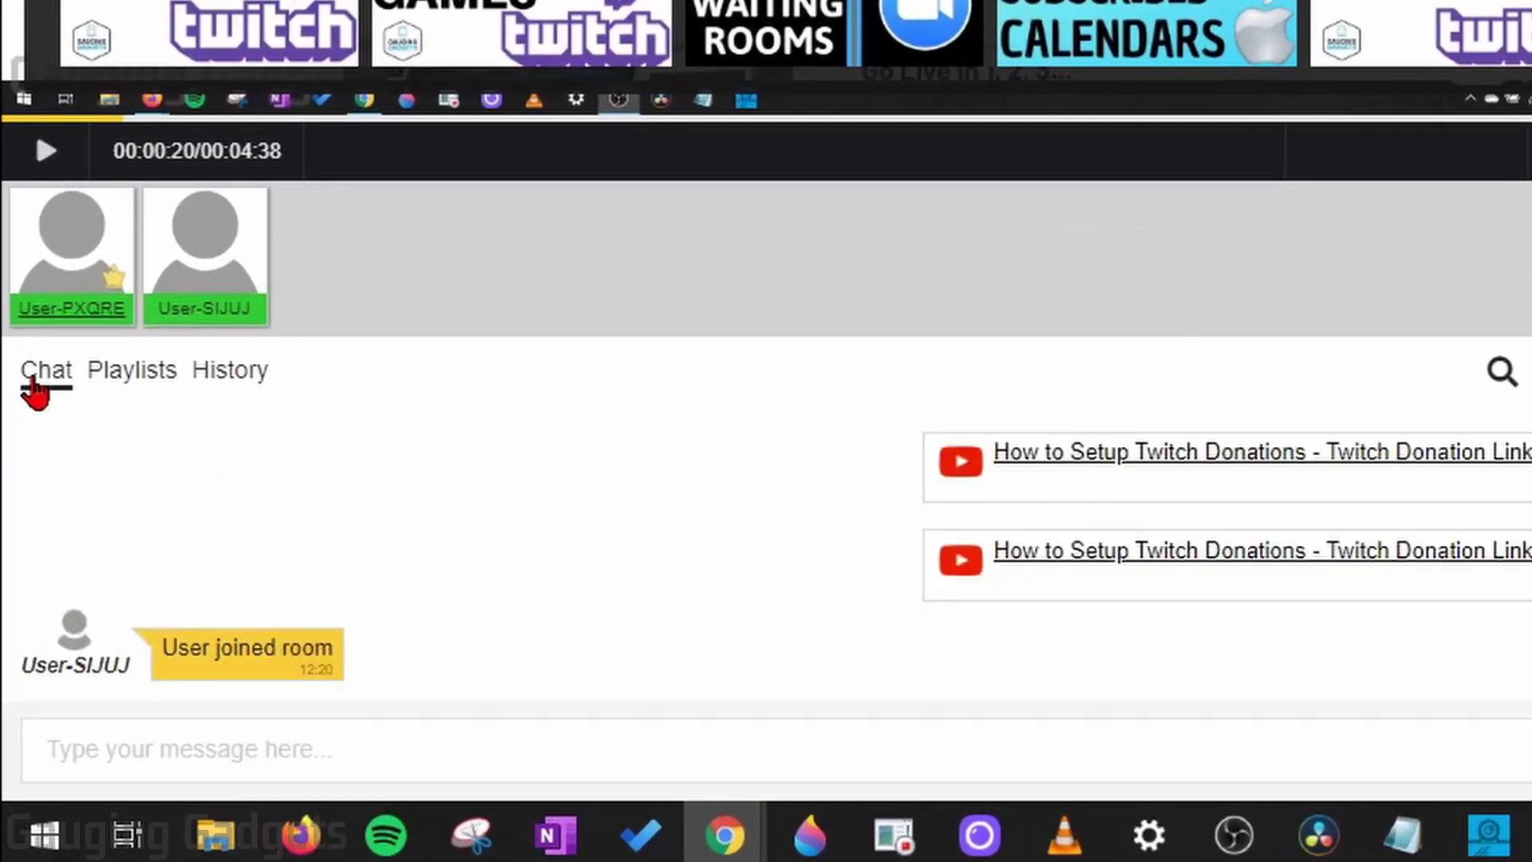
click(226, 739)
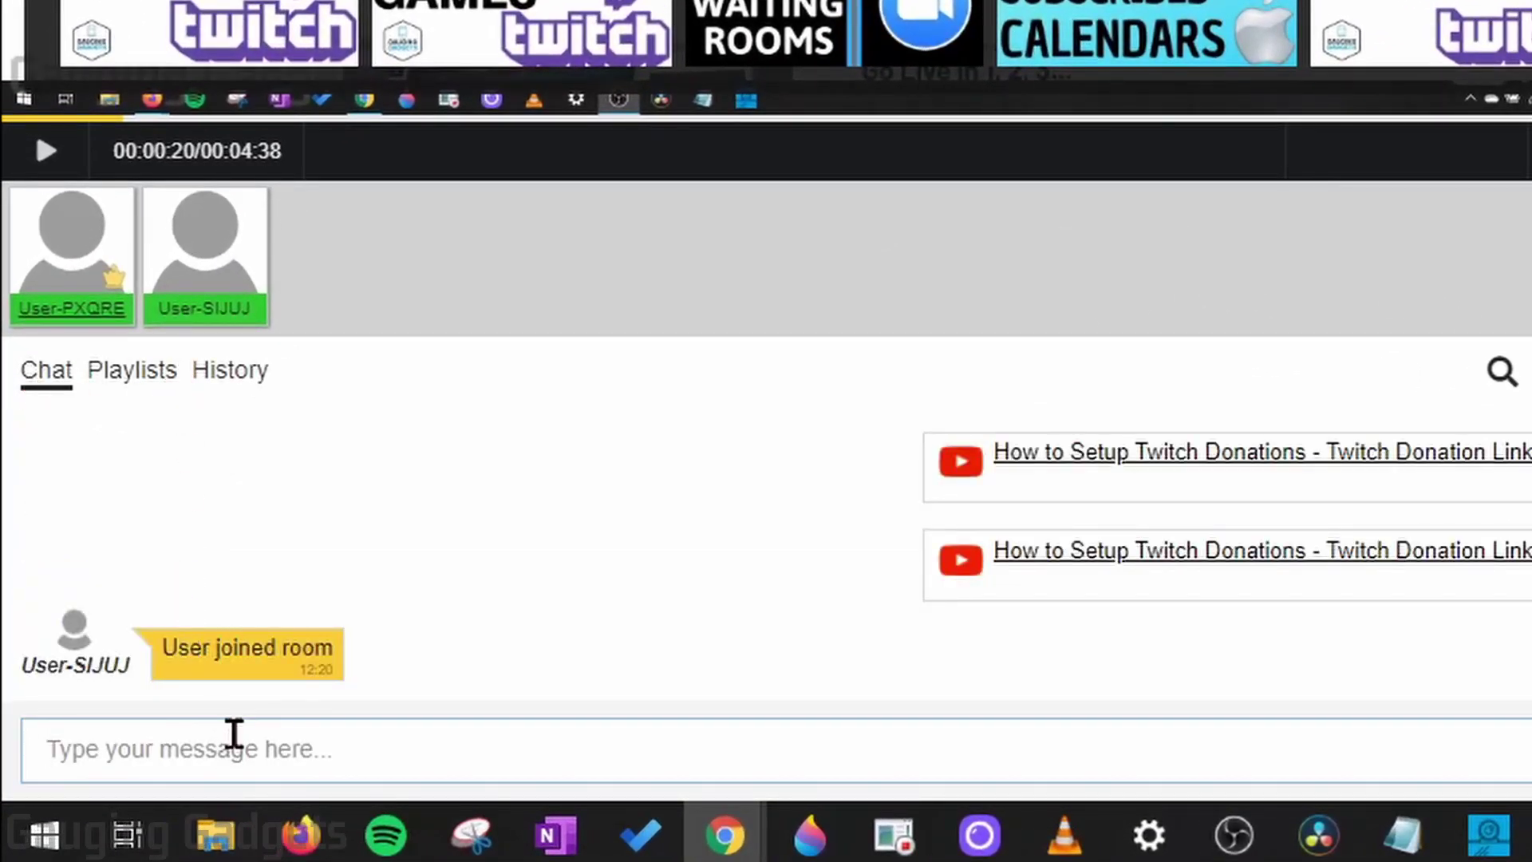
text(Hello)
key(Return)
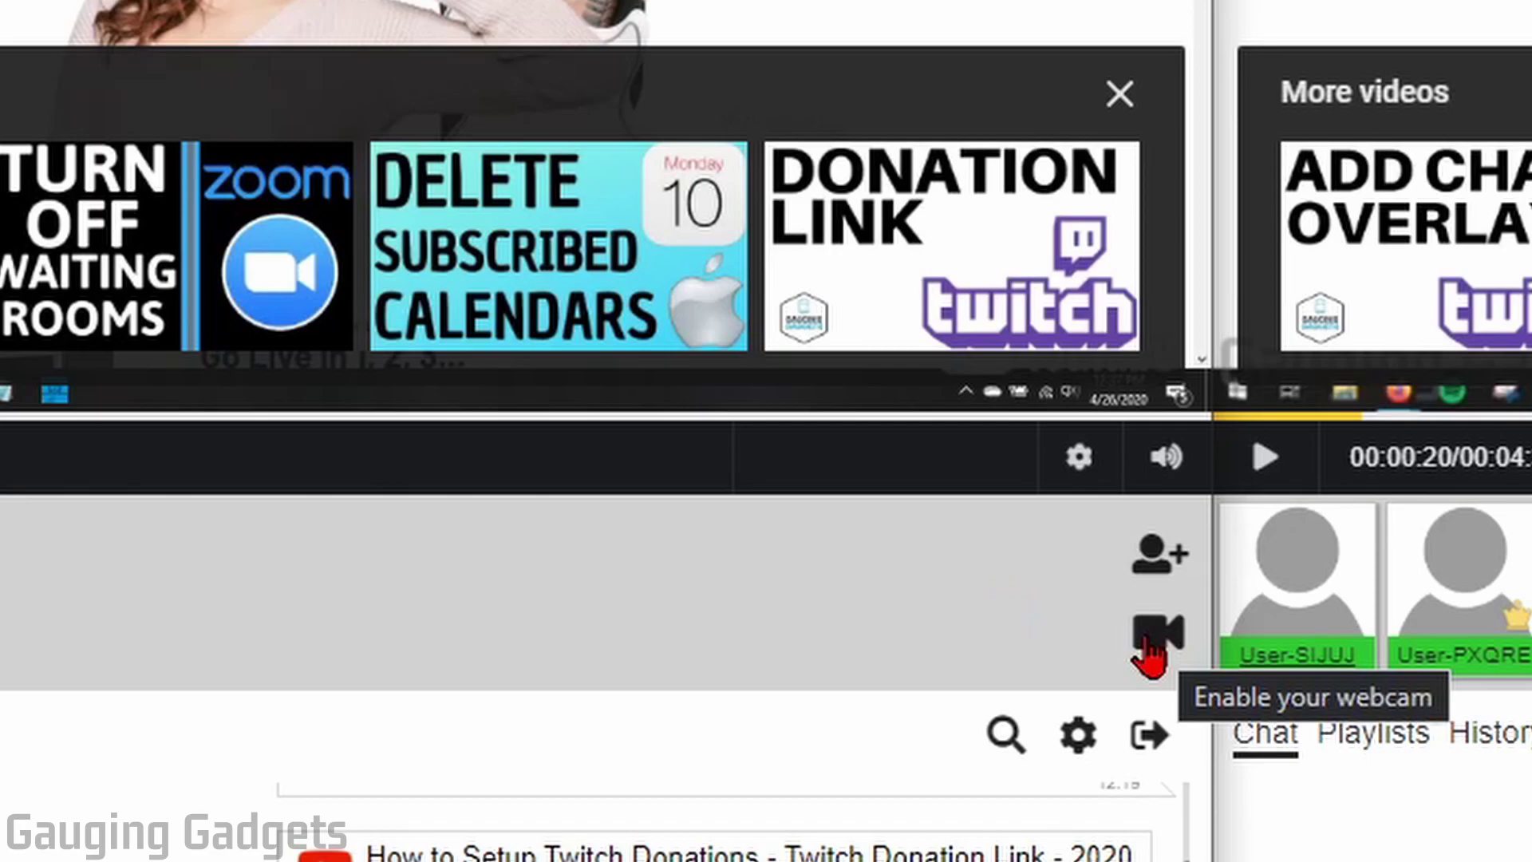
Turn on webcam and microphone for yourself and the second user, showing both live feeds.
click(1150, 643)
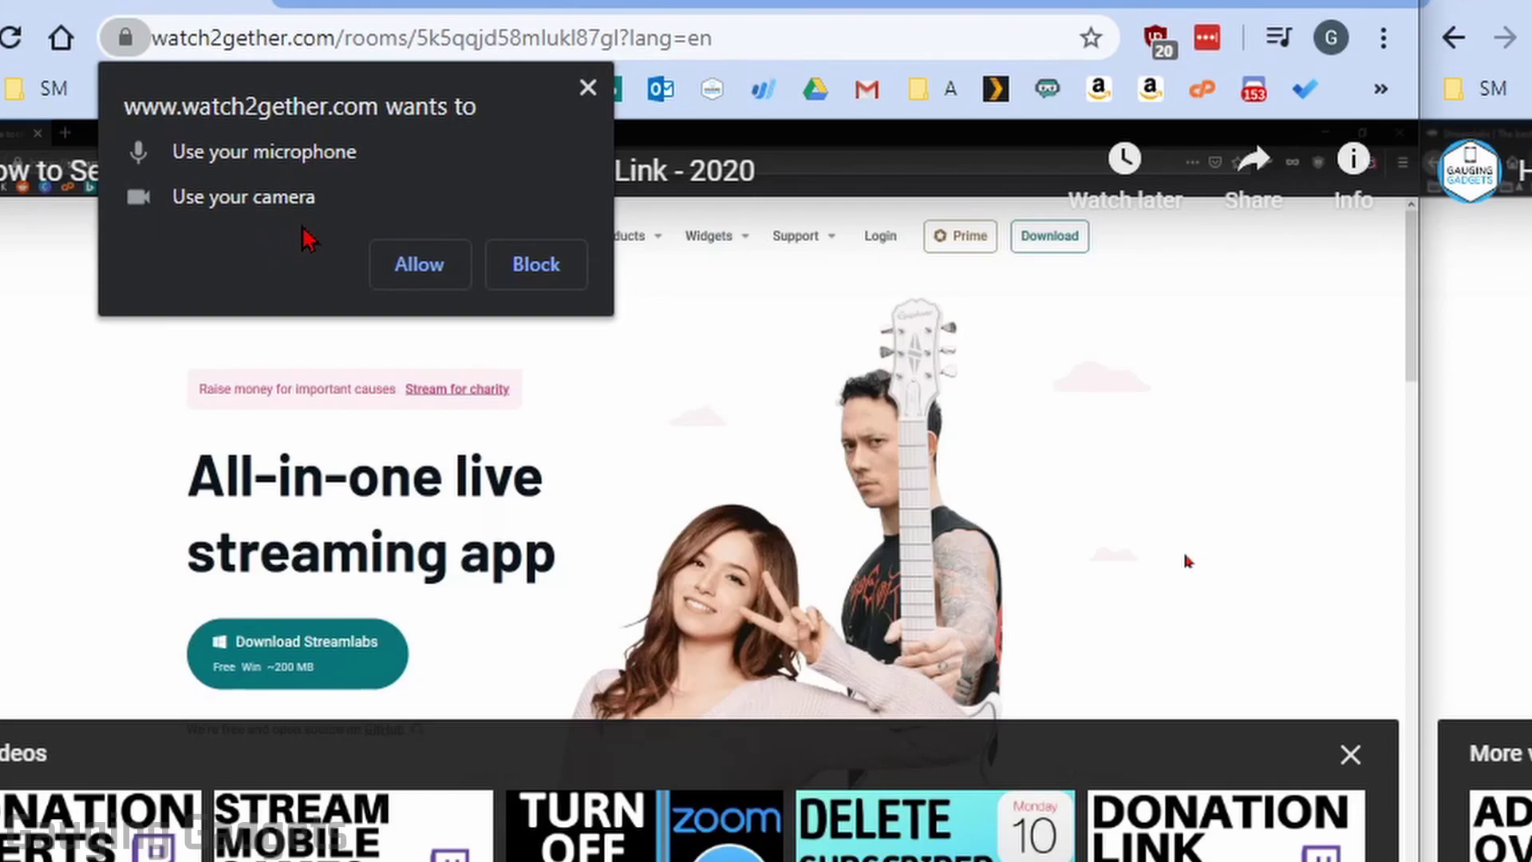
click(417, 266)
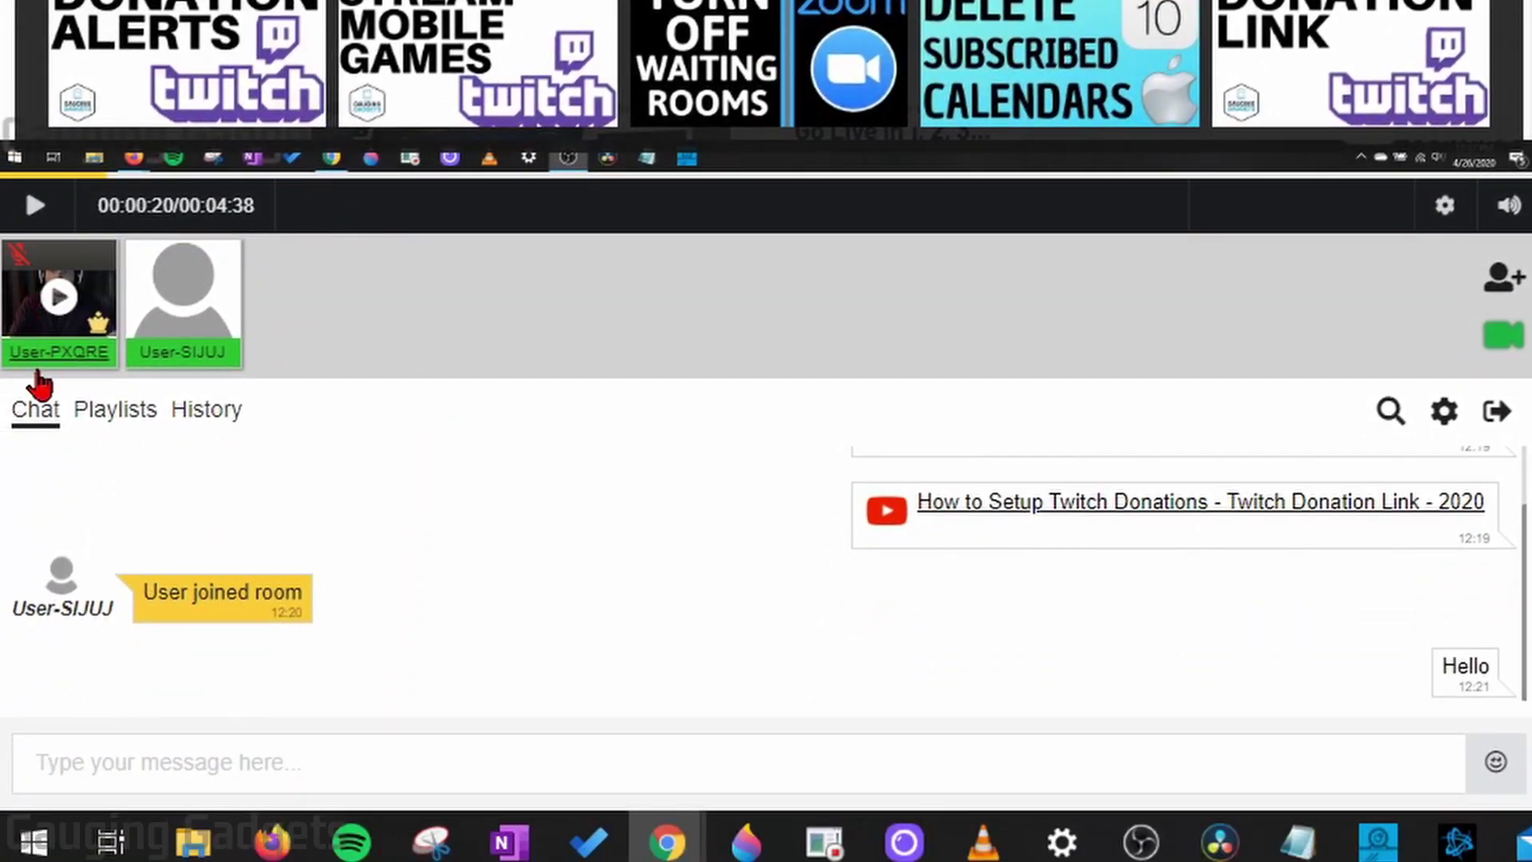
click(47, 347)
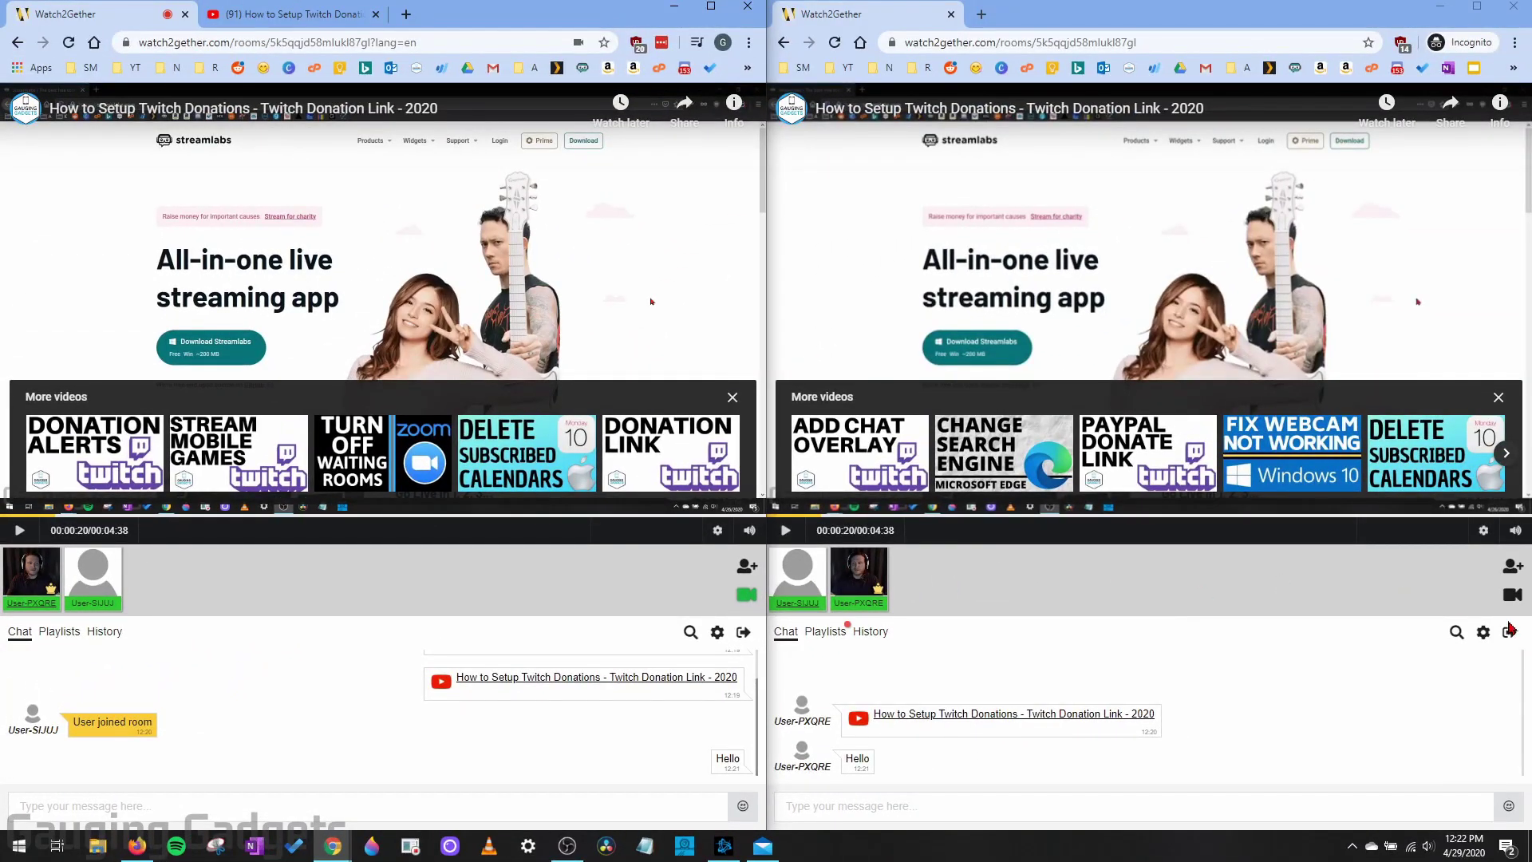
click(1513, 595)
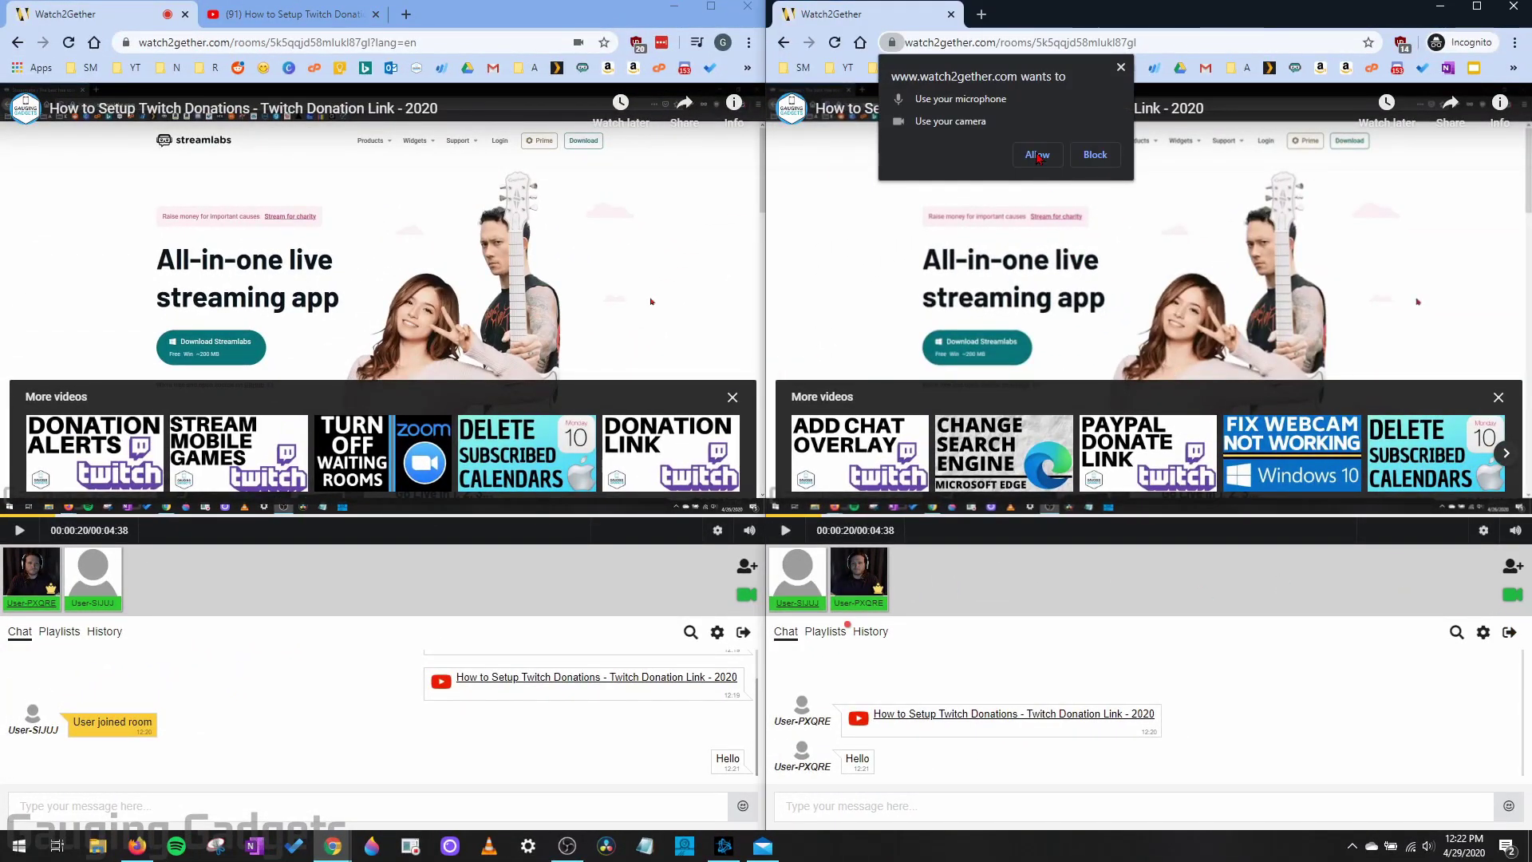
click(1038, 156)
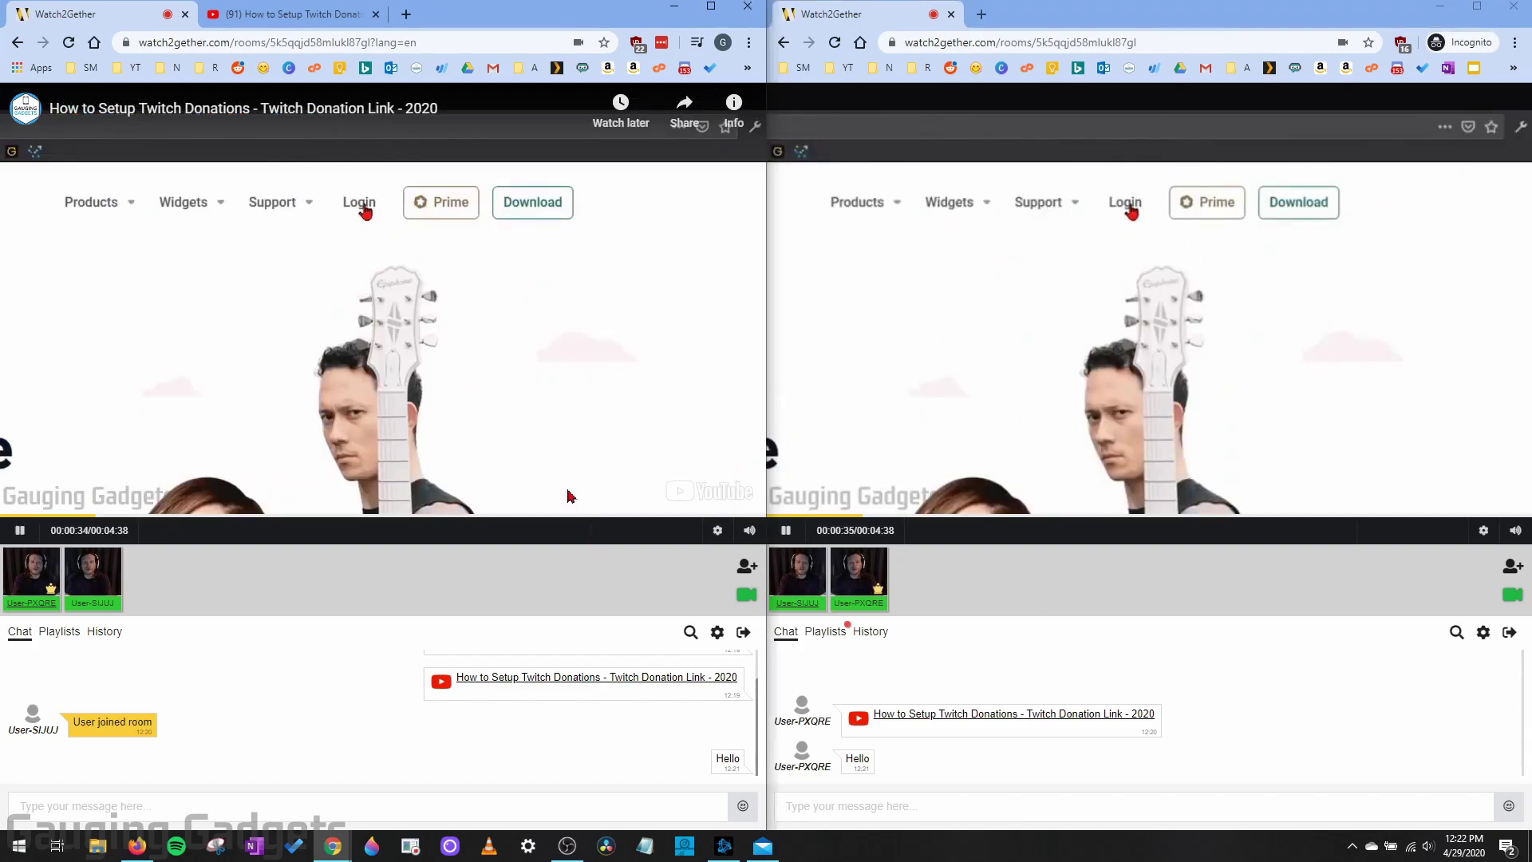
Play the Netflix Party video and skip ahead to about 0:30.
mouse_move(884, 590)
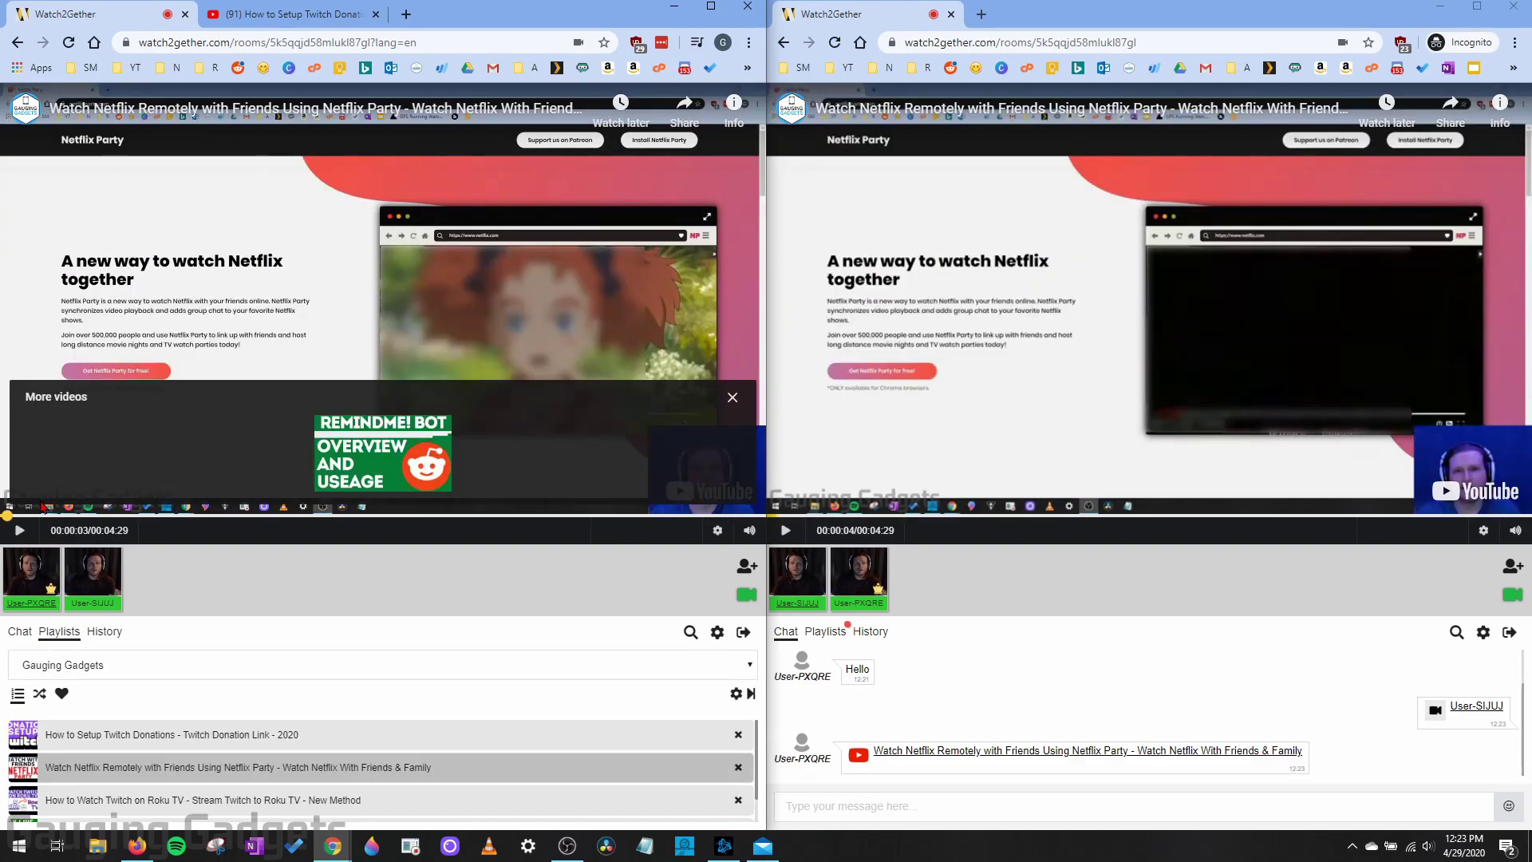
click(43, 508)
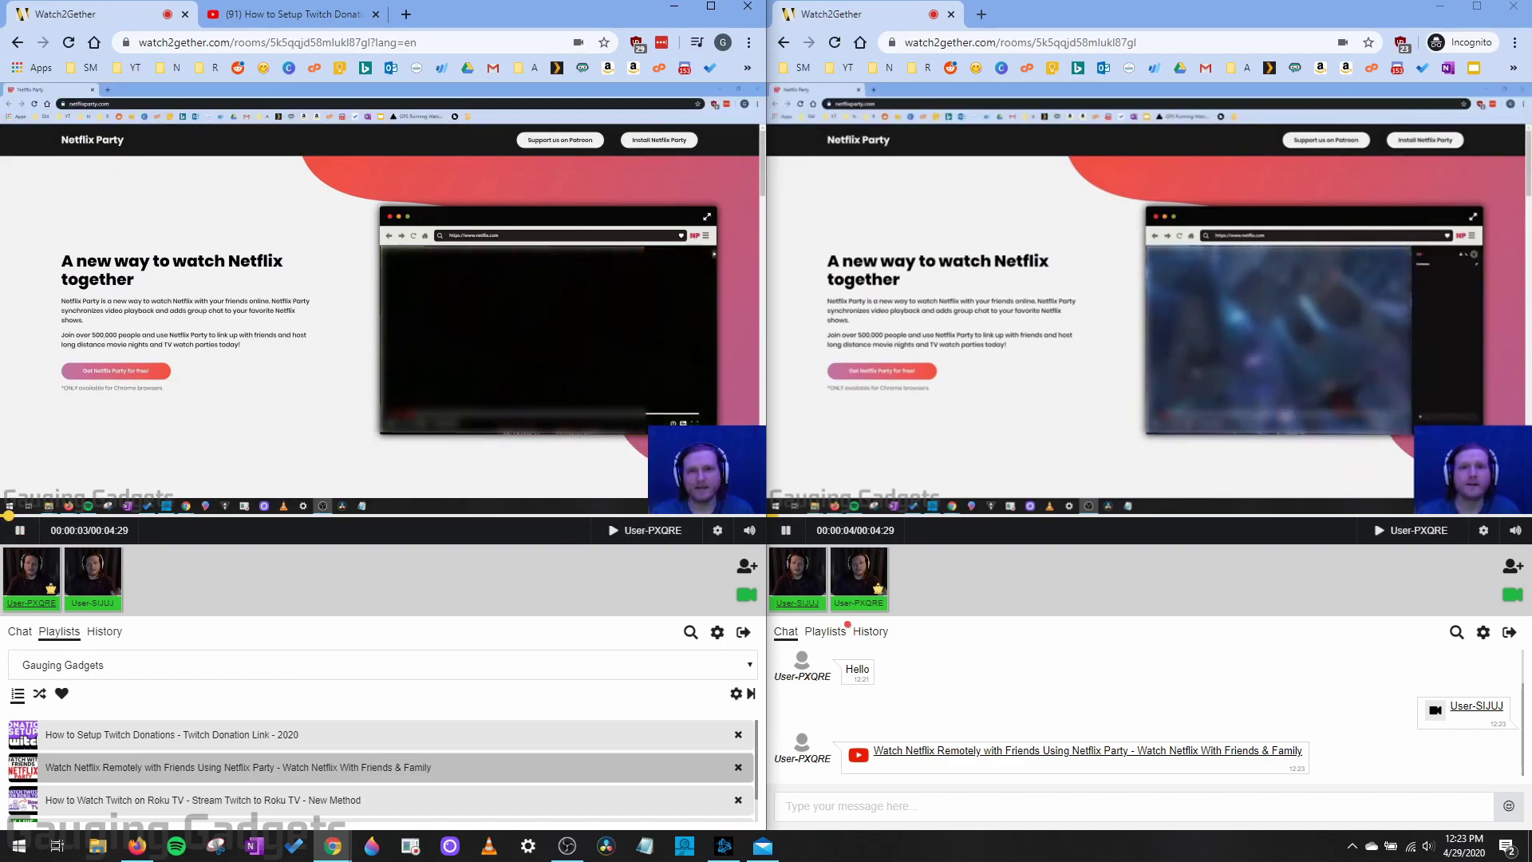
click(86, 516)
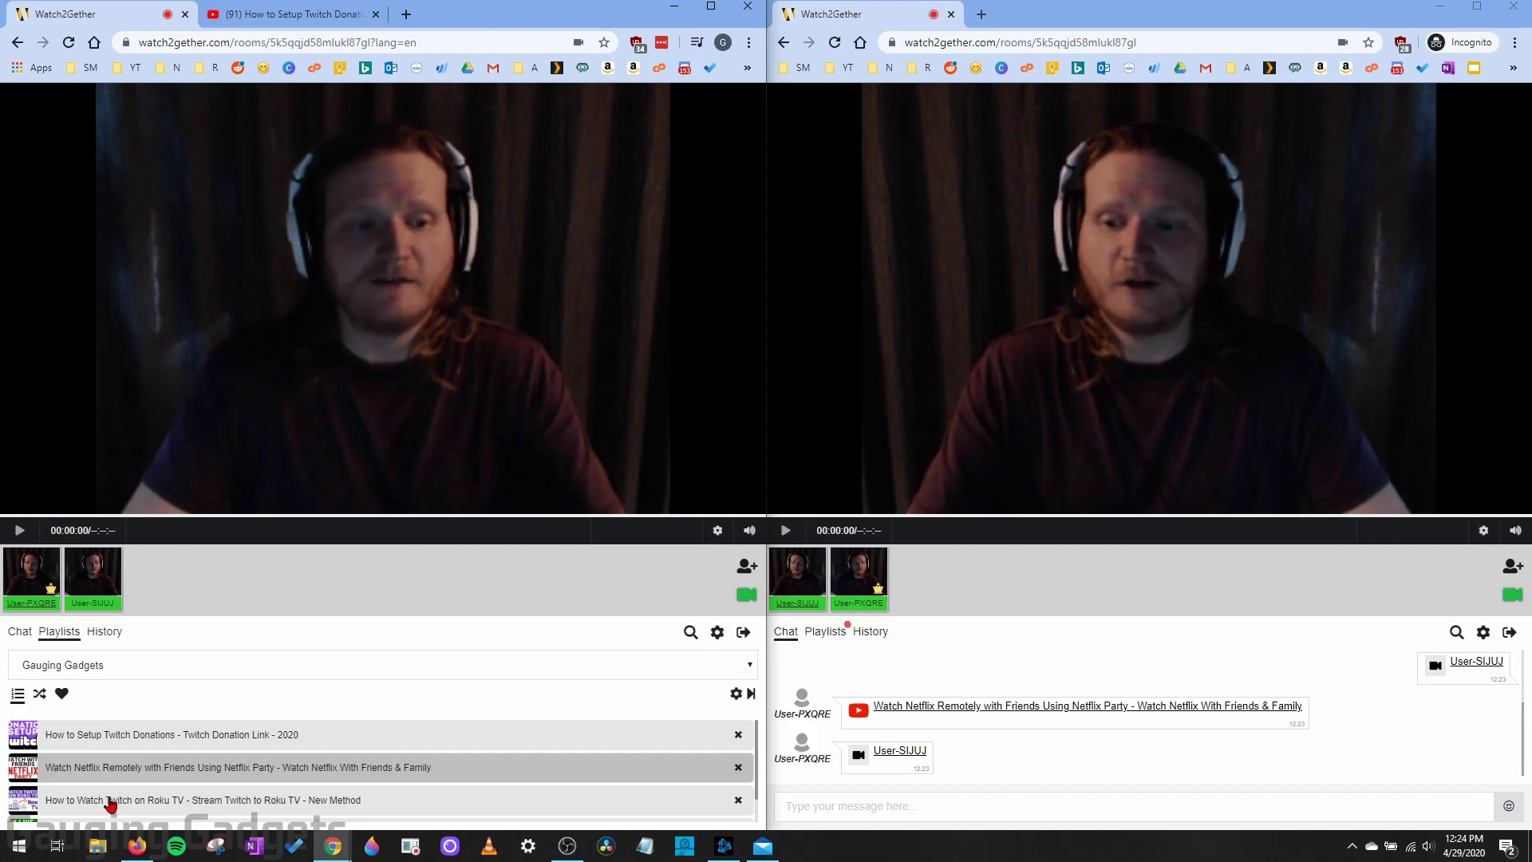
Reload the Netflix Party video, pause it at 0:02, and shuffle the playlist.
click(120, 774)
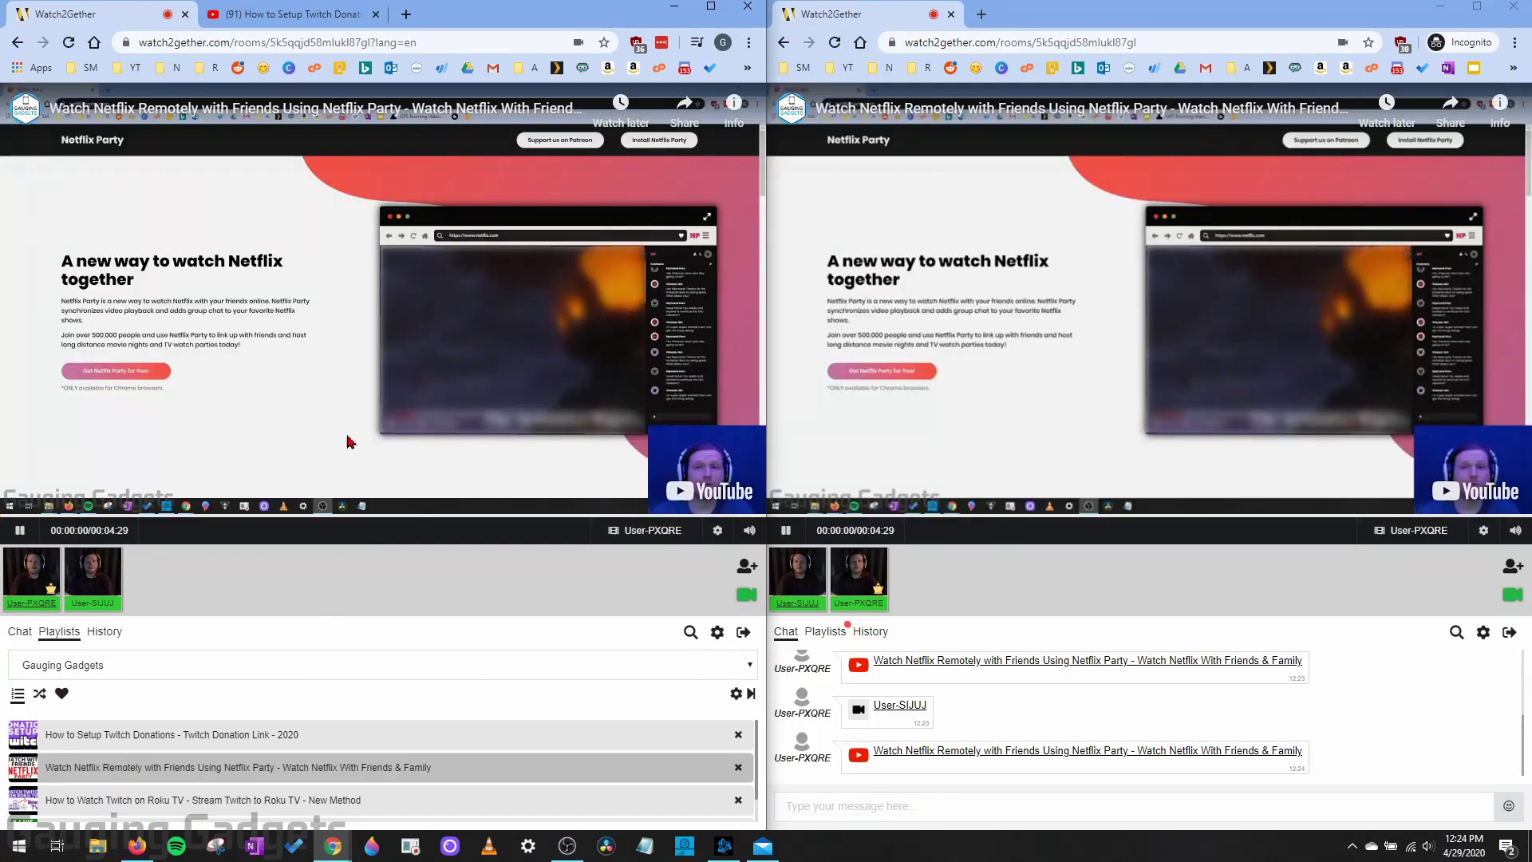
click(349, 442)
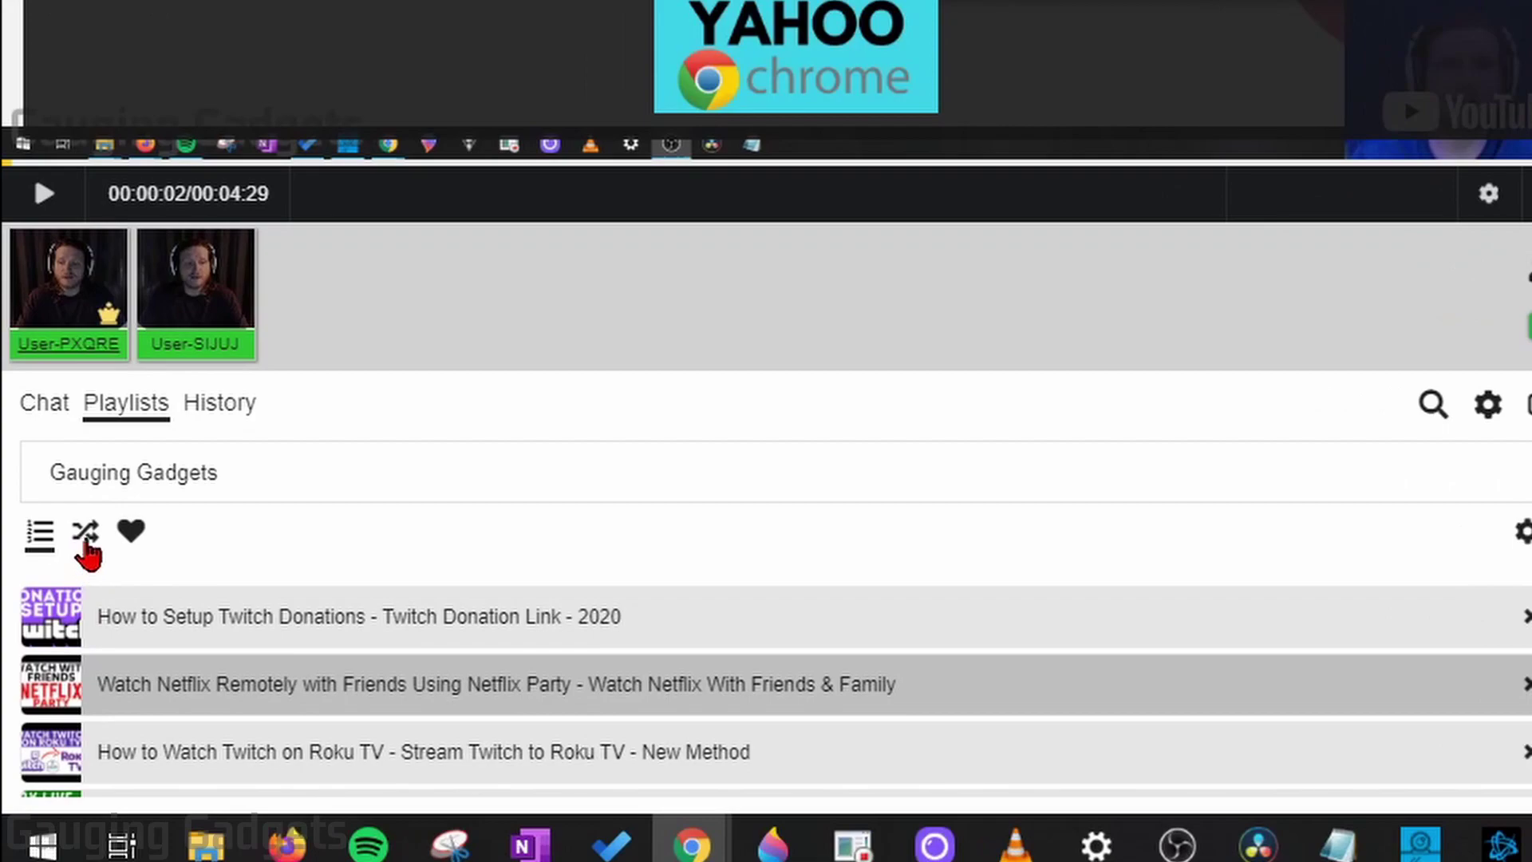
click(84, 538)
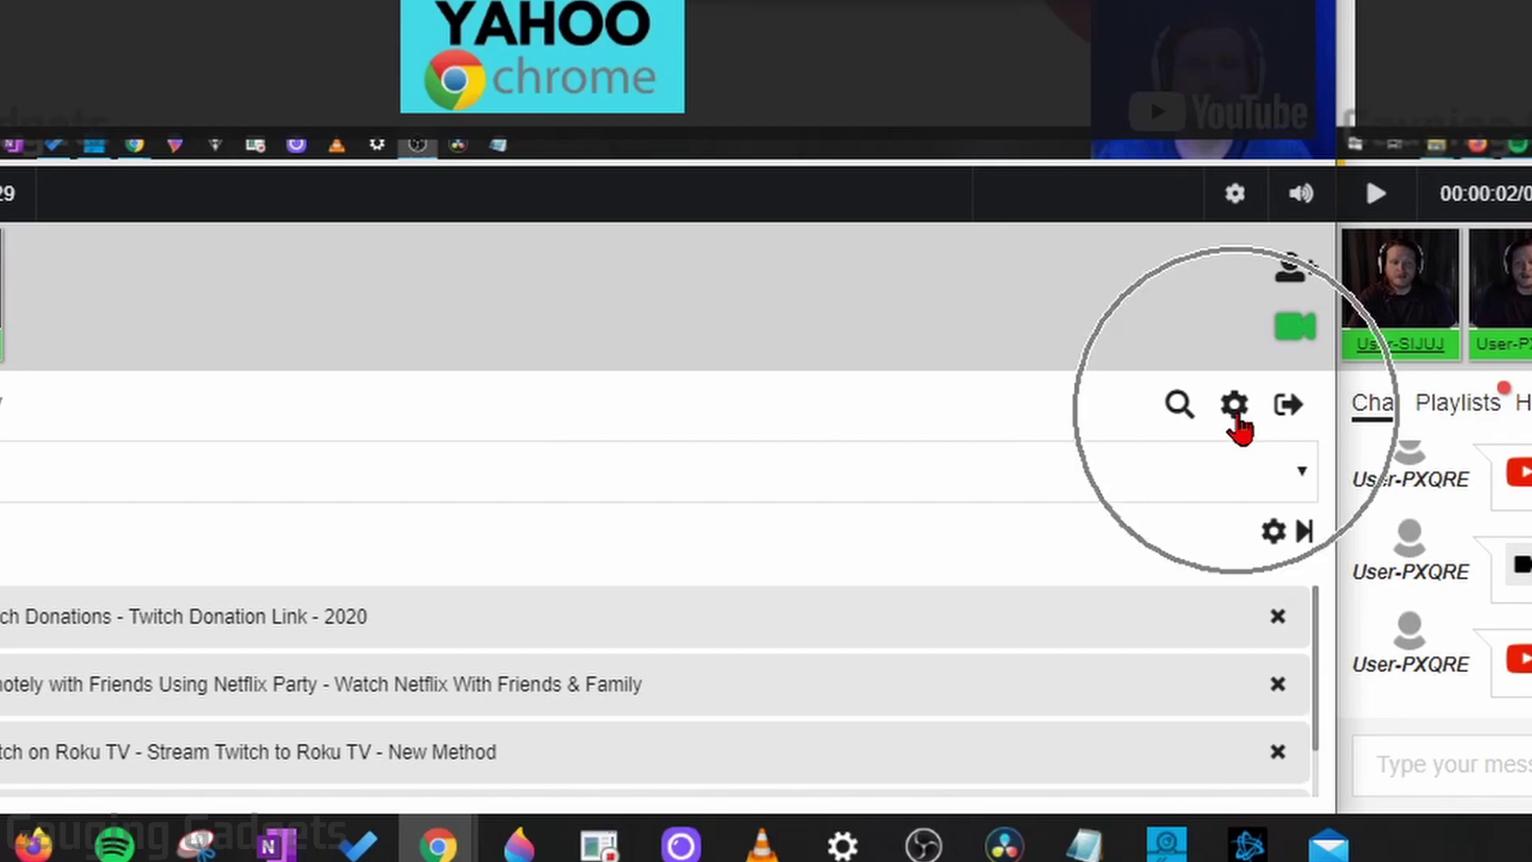
Ban the second user from the room settings, confirm it, then lift the ban.
click(1236, 407)
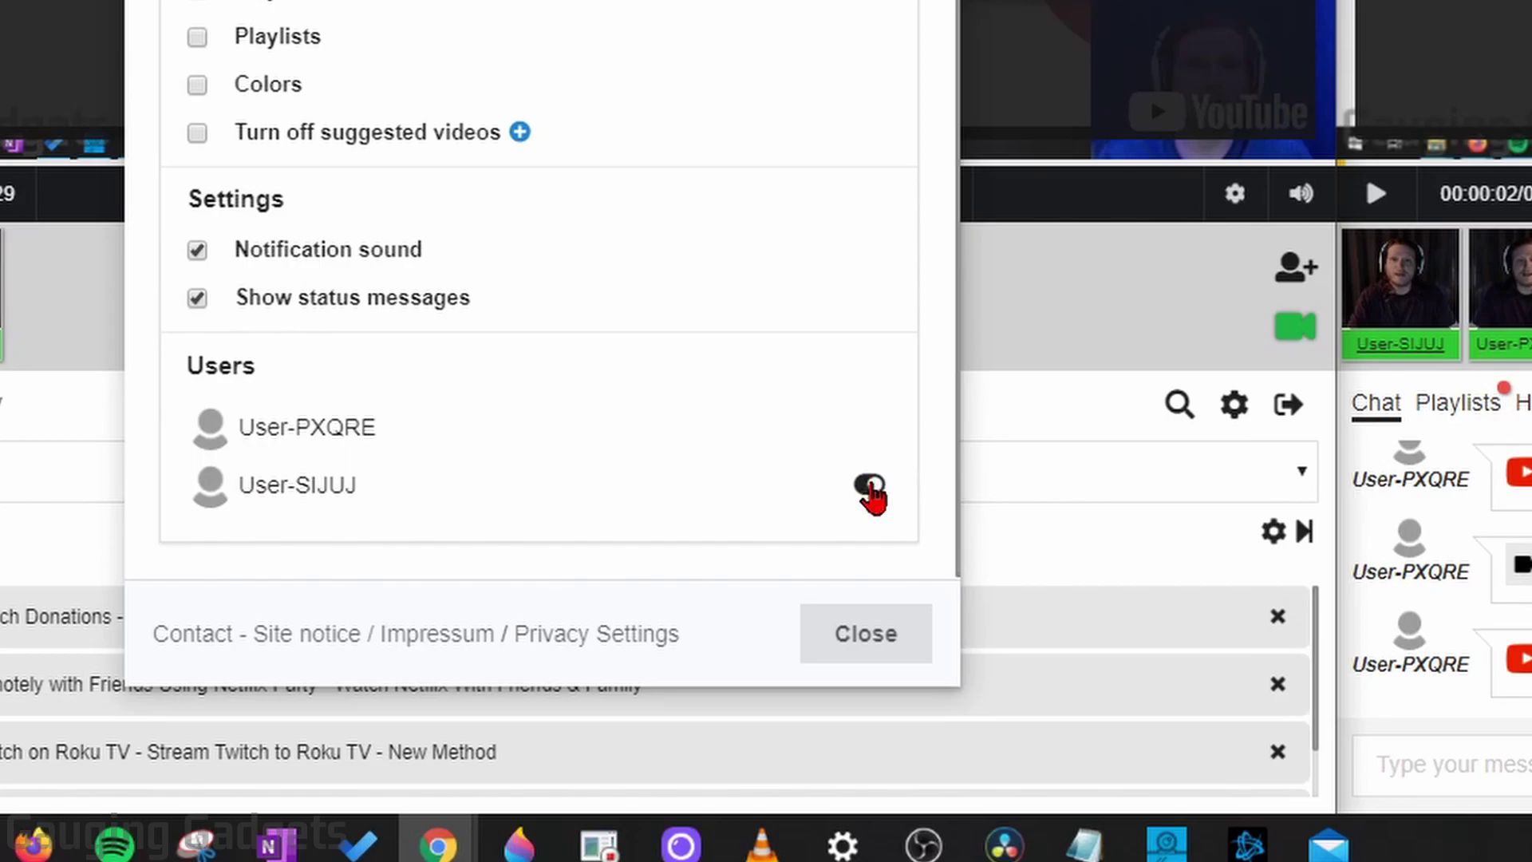
click(869, 485)
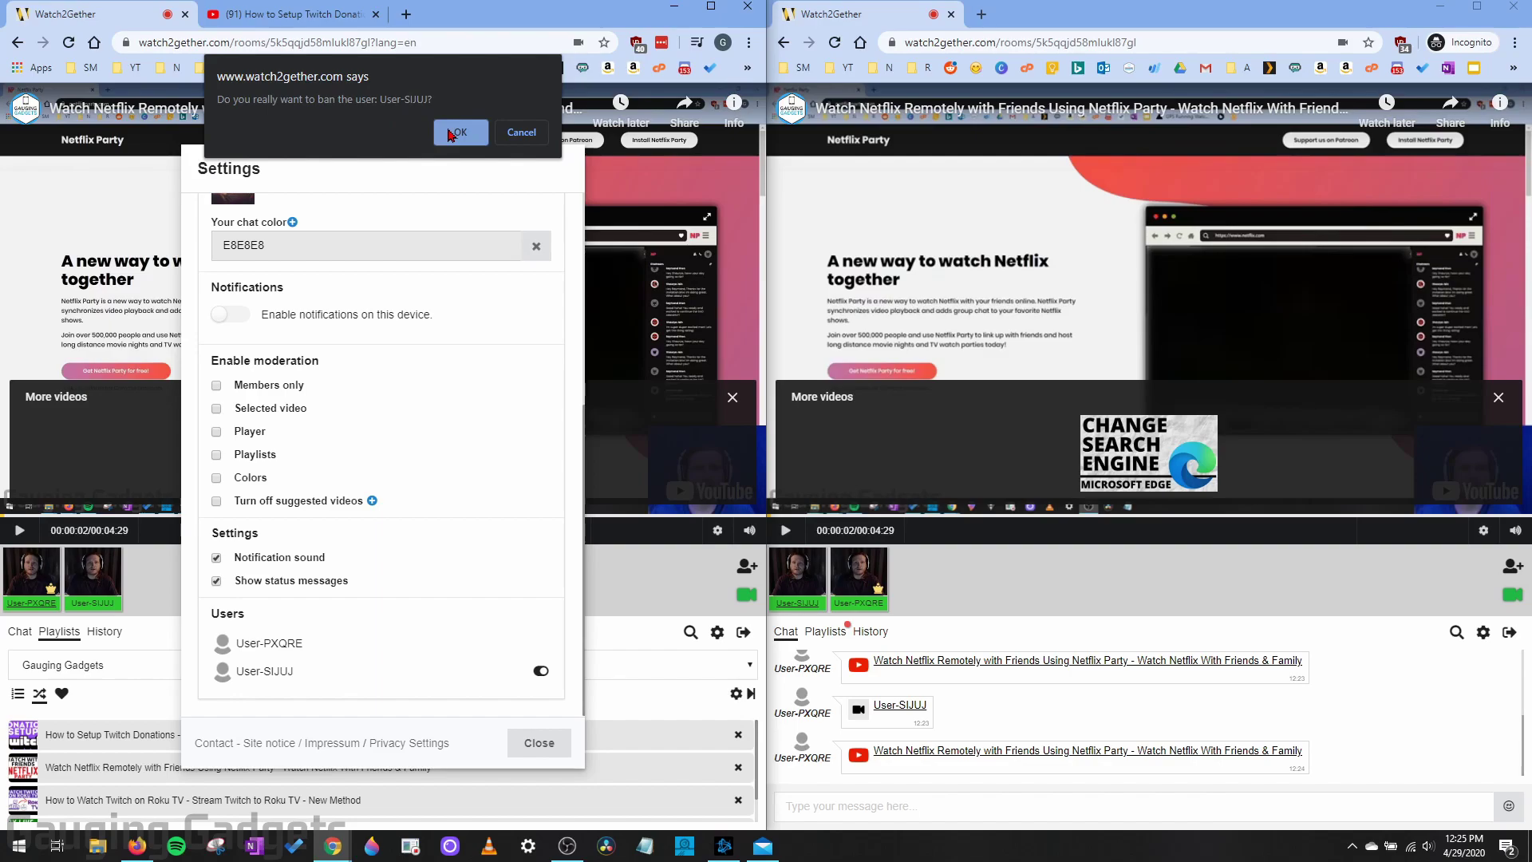
click(451, 134)
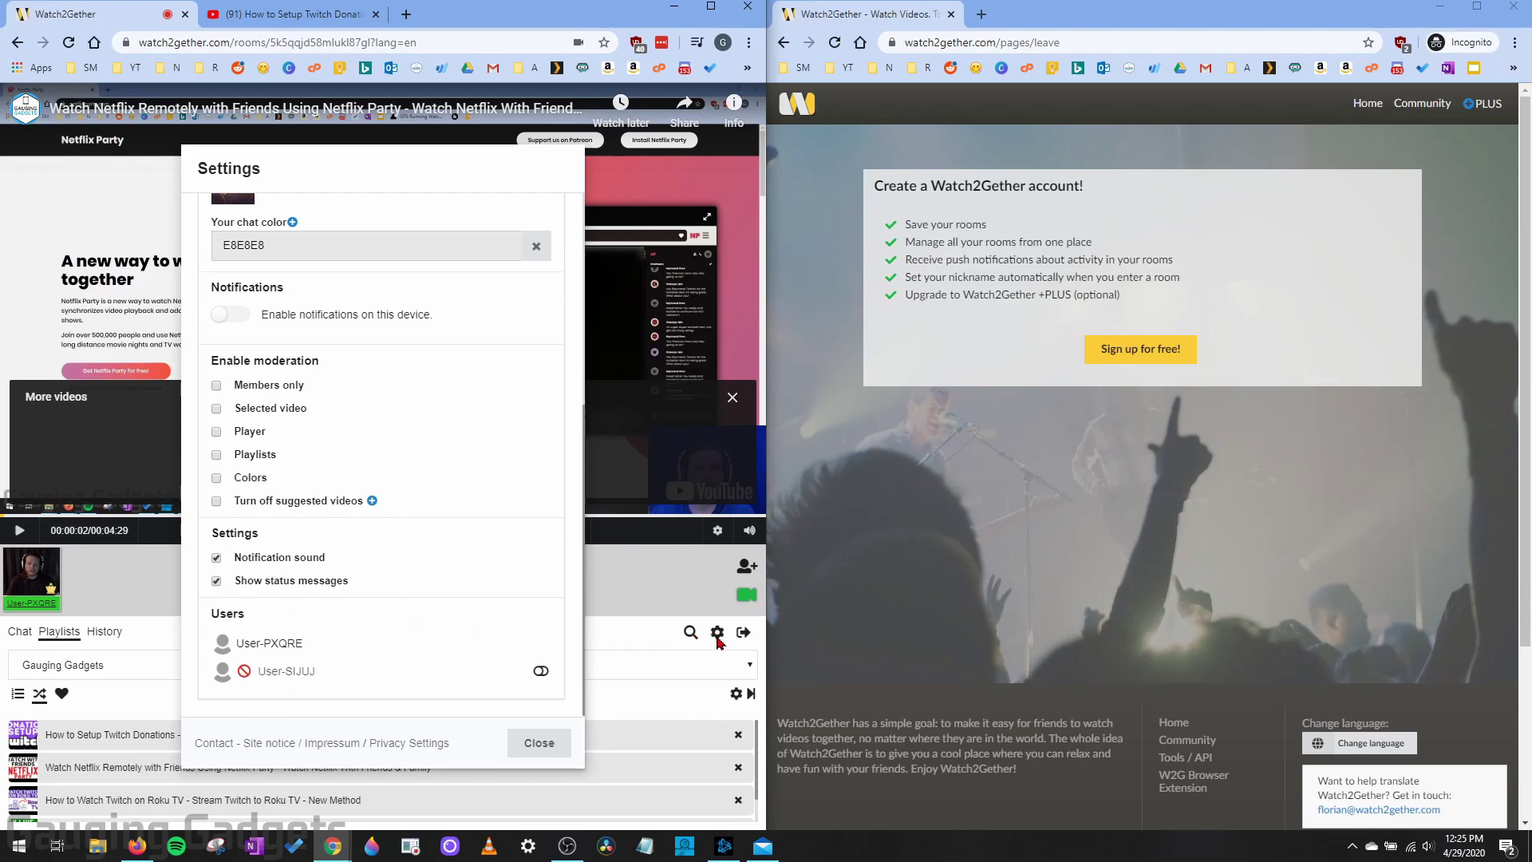
click(541, 673)
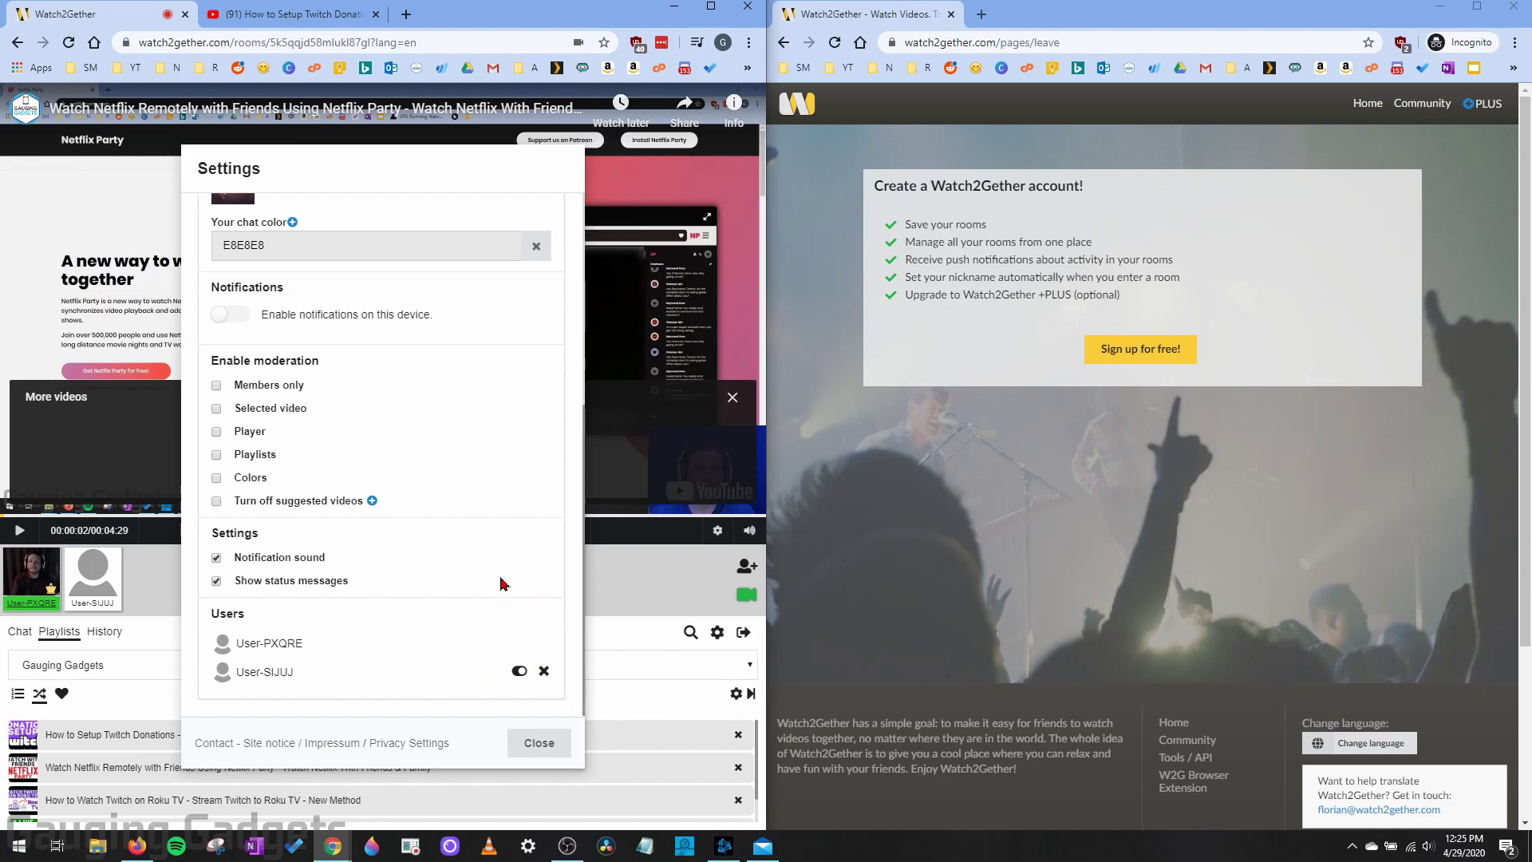